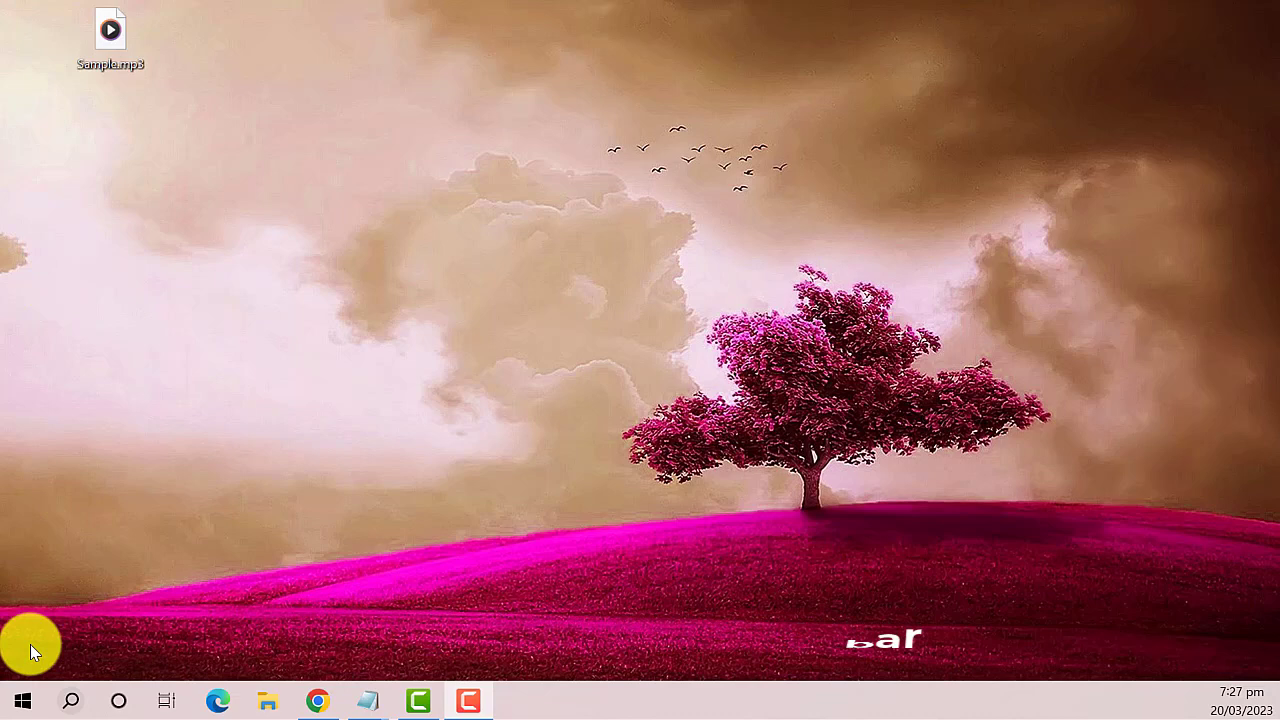
- Search Windows for 'task manager' so the Task Manager app shows as the best match
left_click(24, 702)
left_click(71, 700)
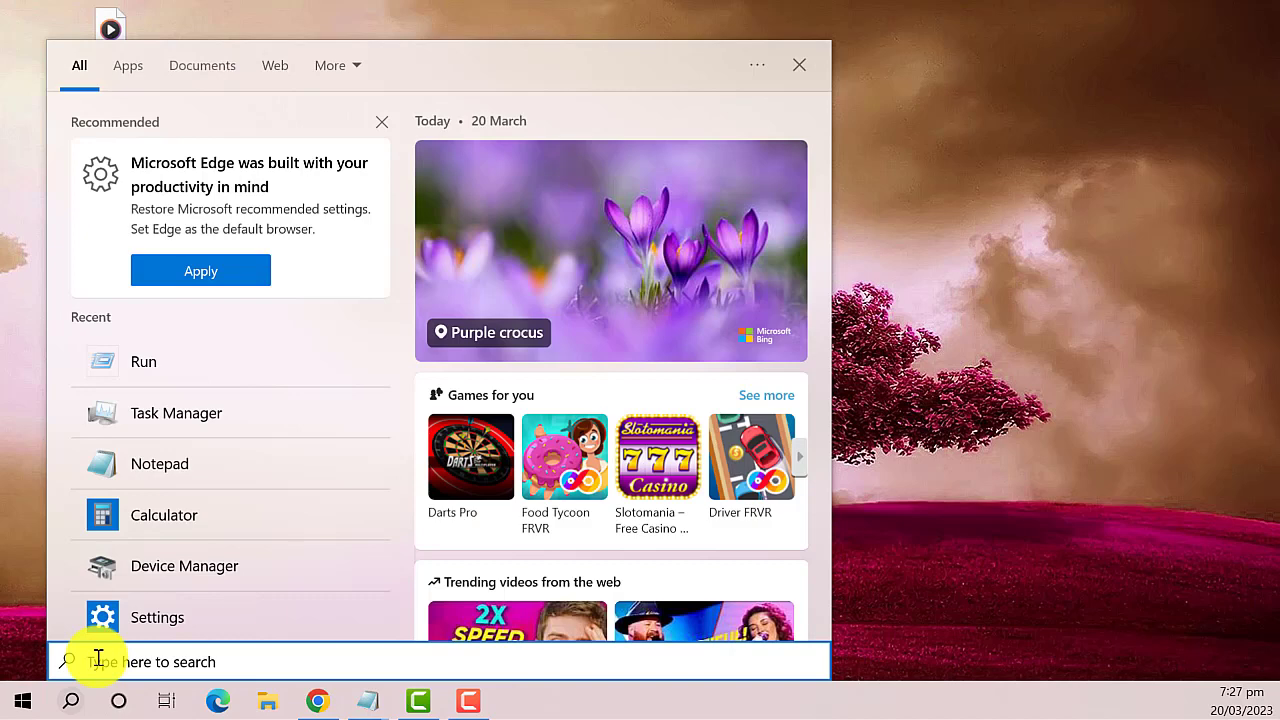
type("task man")
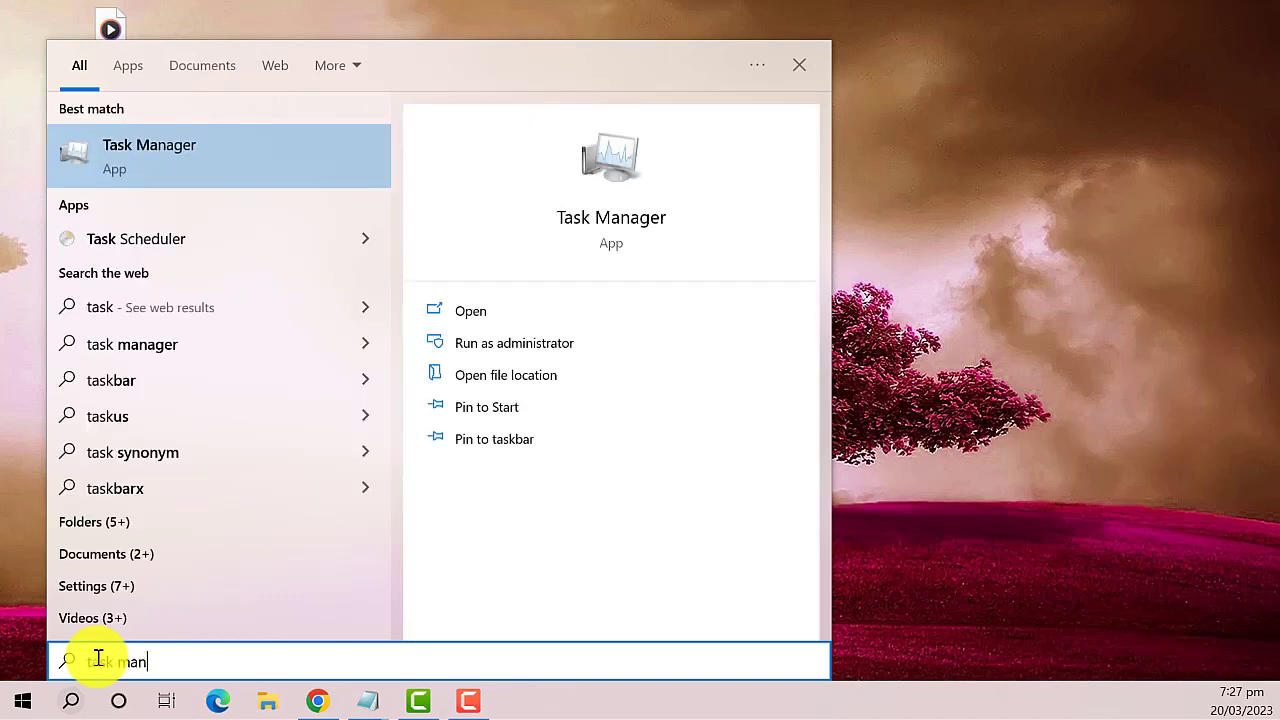
type("ager")
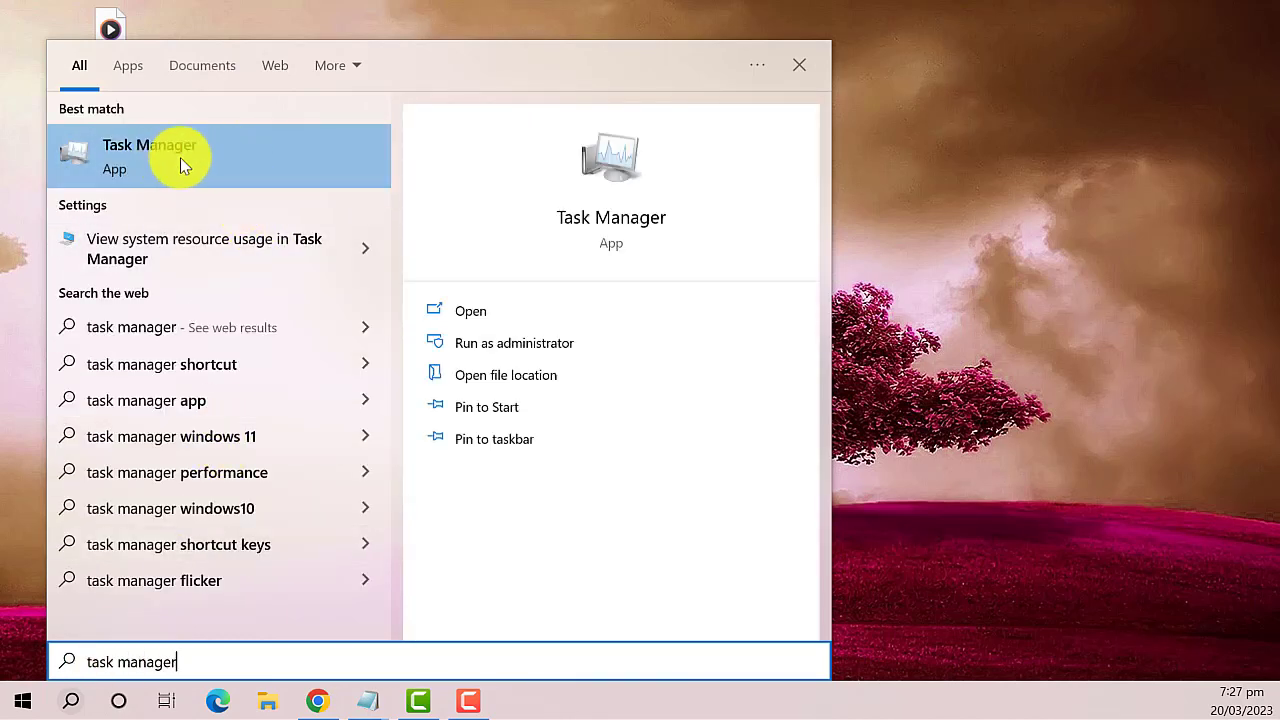
- Launch Task Manager, find the Windows Explorer process in the list and restart it
left_click(617, 226)
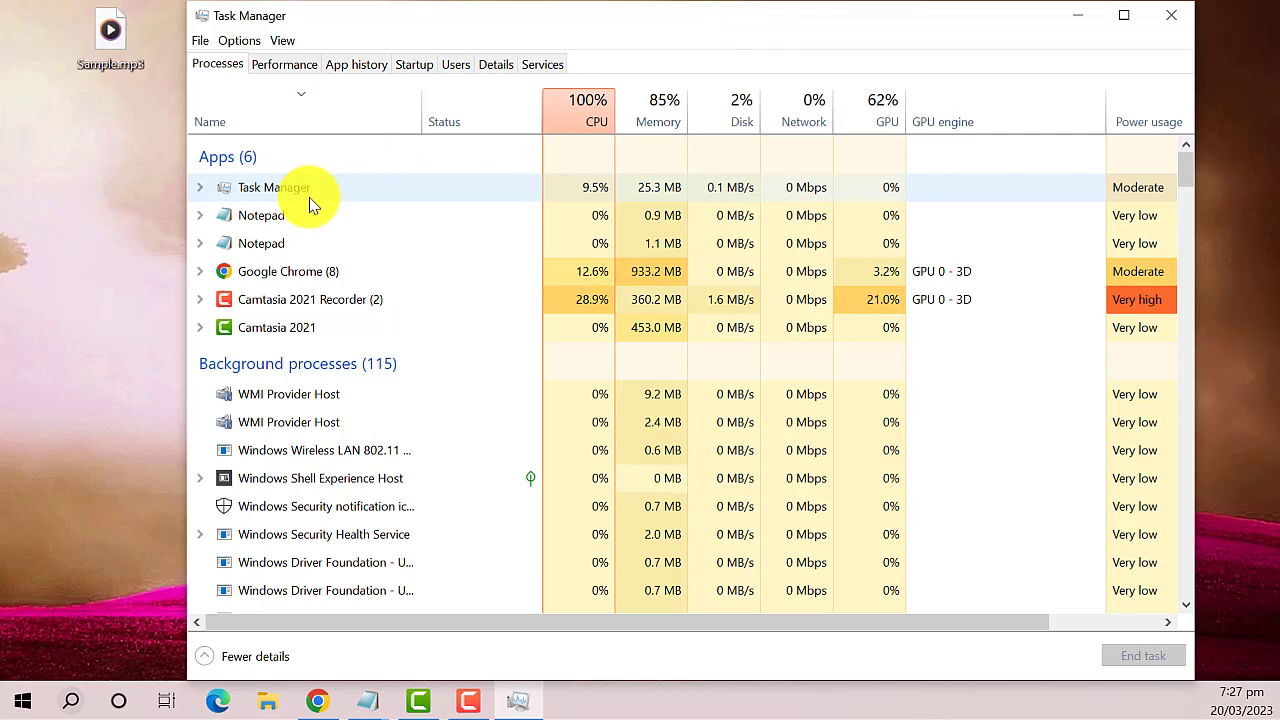
scroll(350, 303, "down", 1)
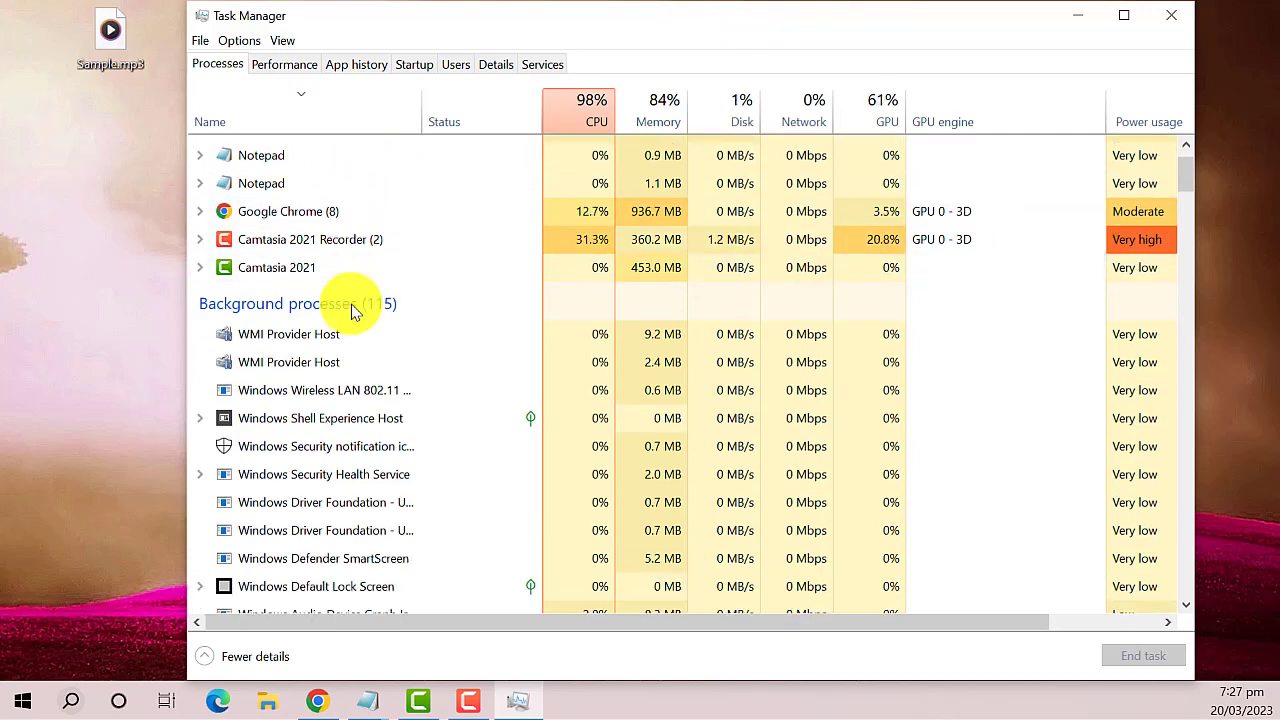
scroll(345, 310, "down", 1)
scroll(349, 325, "down", 1)
scroll(352, 350, "down", 2)
scroll(354, 372, "down", 2)
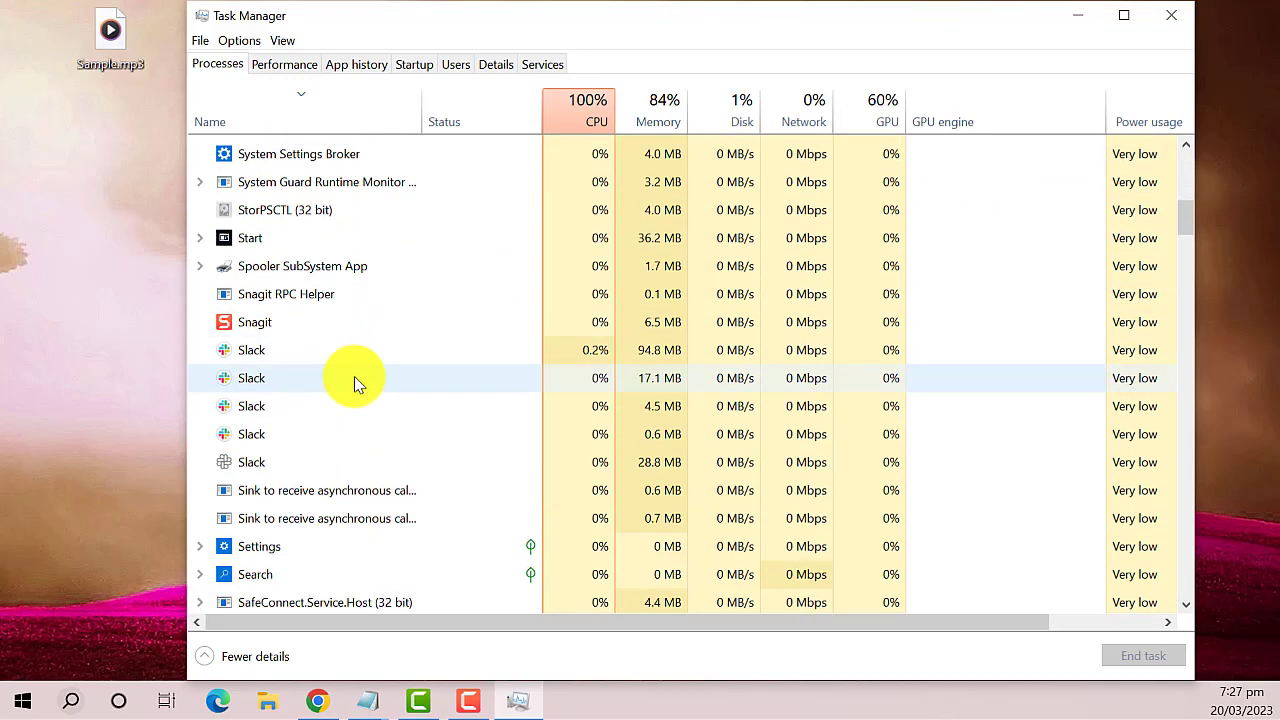
scroll(354, 378, "down", 2)
scroll(354, 380, "down", 2)
scroll(355, 385, "down", 4)
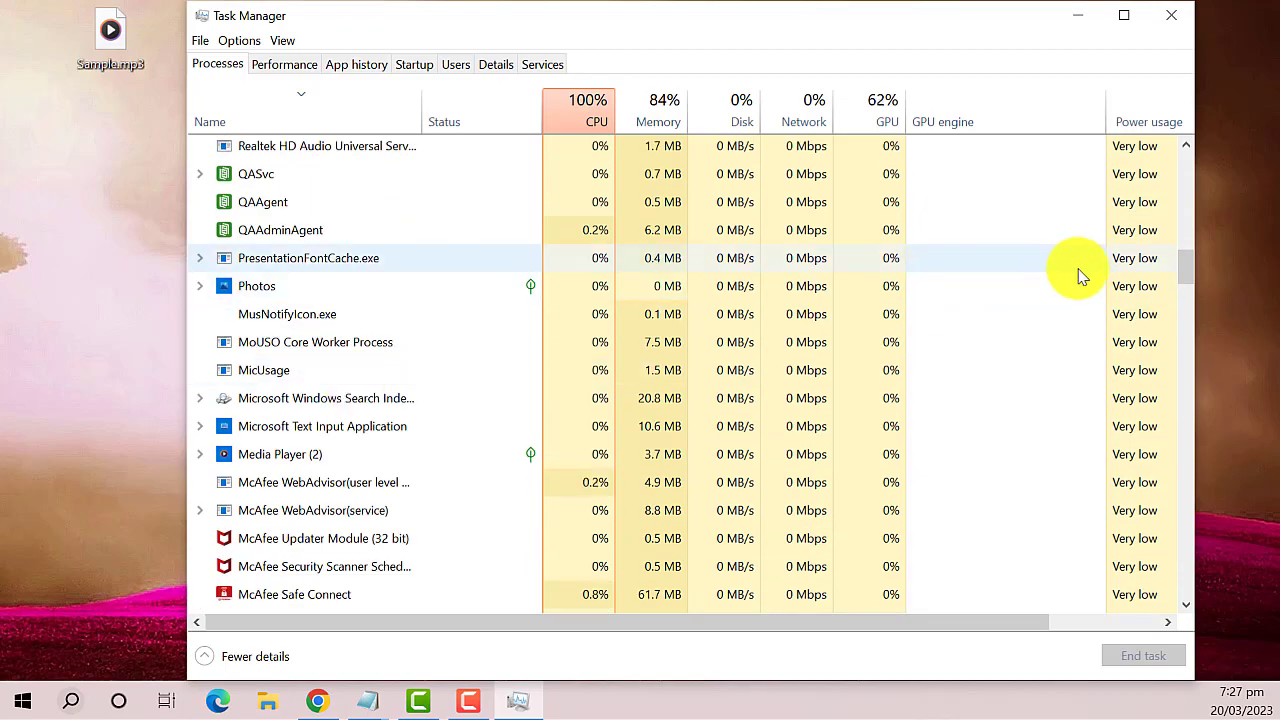
left_click_drag(1189, 270, 1160, 426)
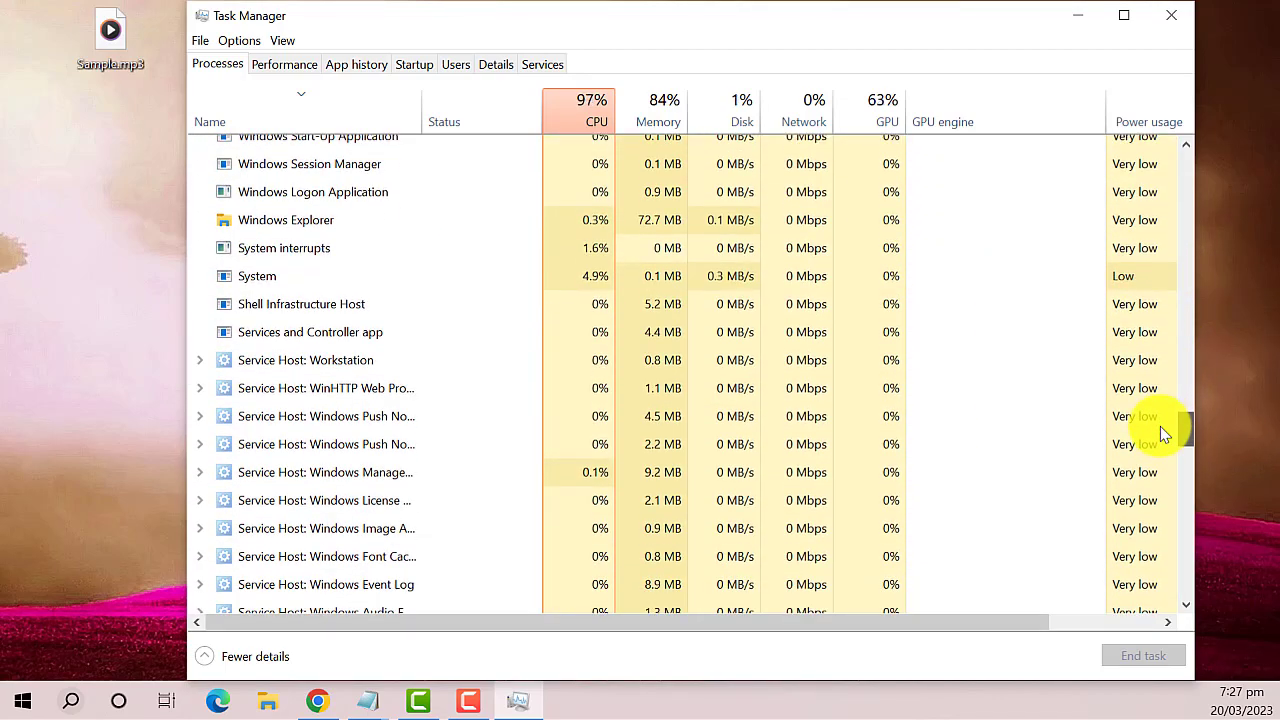
left_click(340, 226)
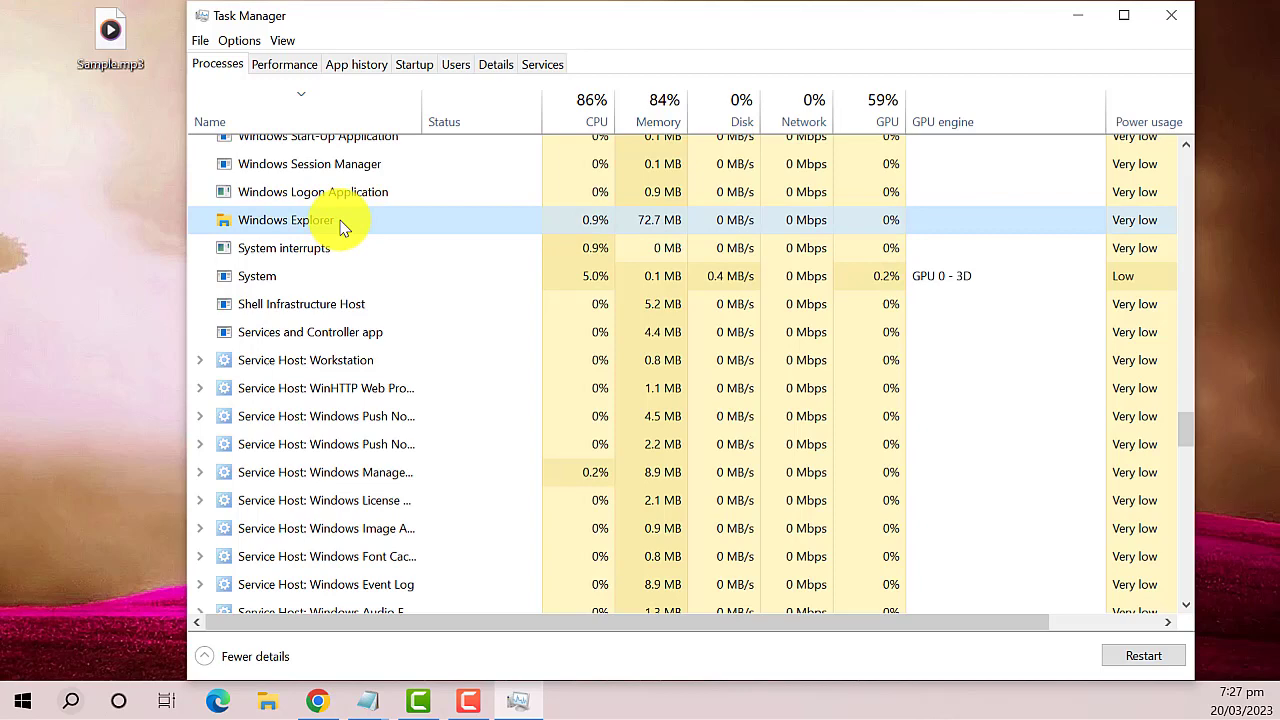
left_click(1146, 656)
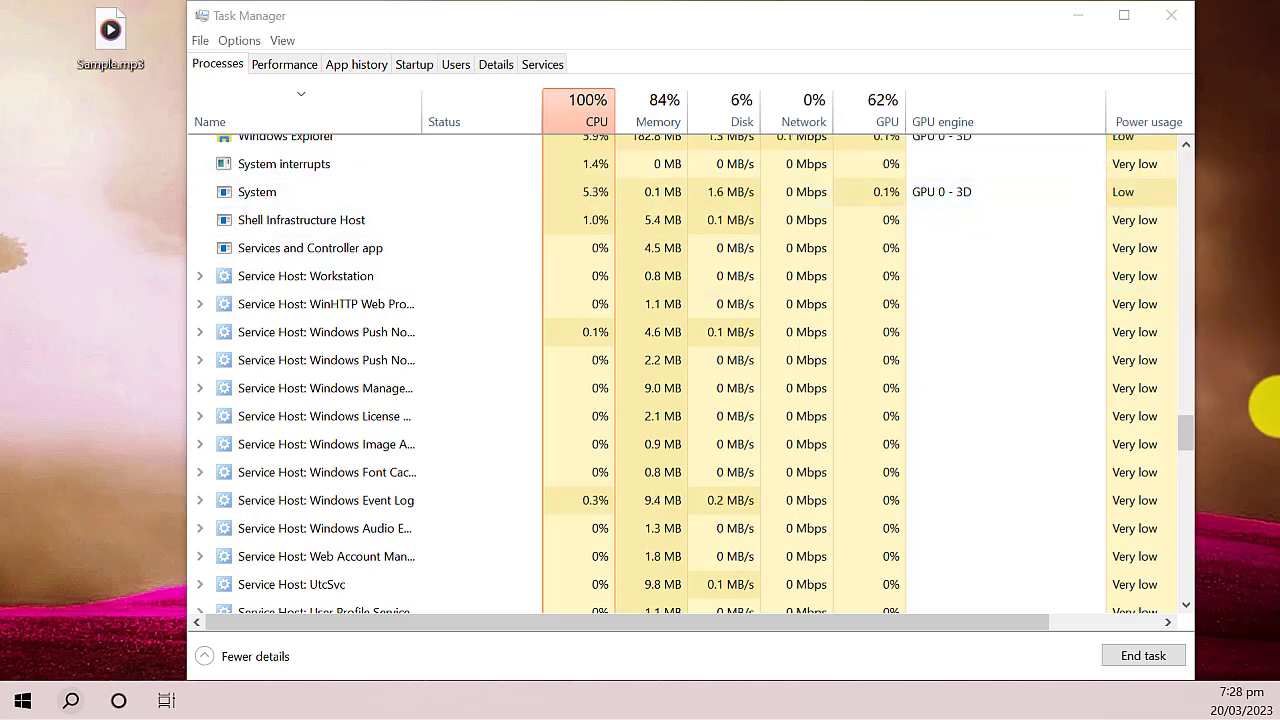
- Close Task Manager and restart the PC from the Start menu's Power options
left_click(1165, 22)
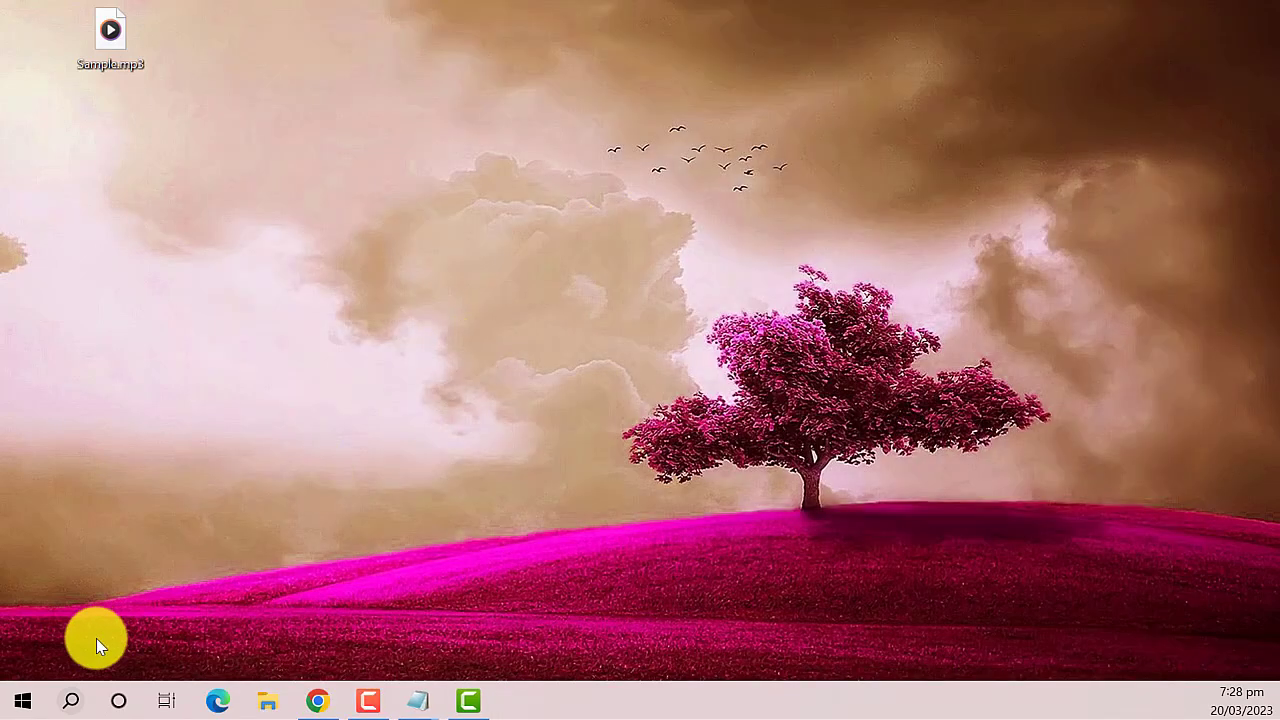
left_click(24, 702)
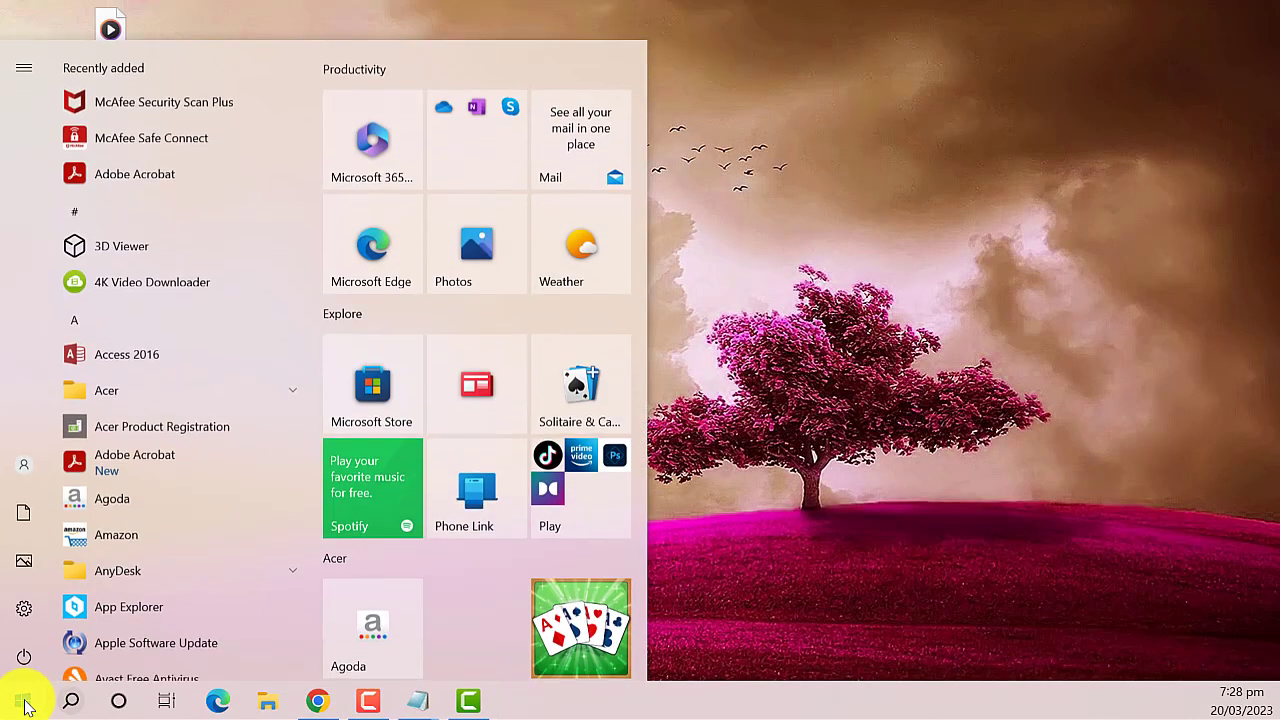
left_click(27, 658)
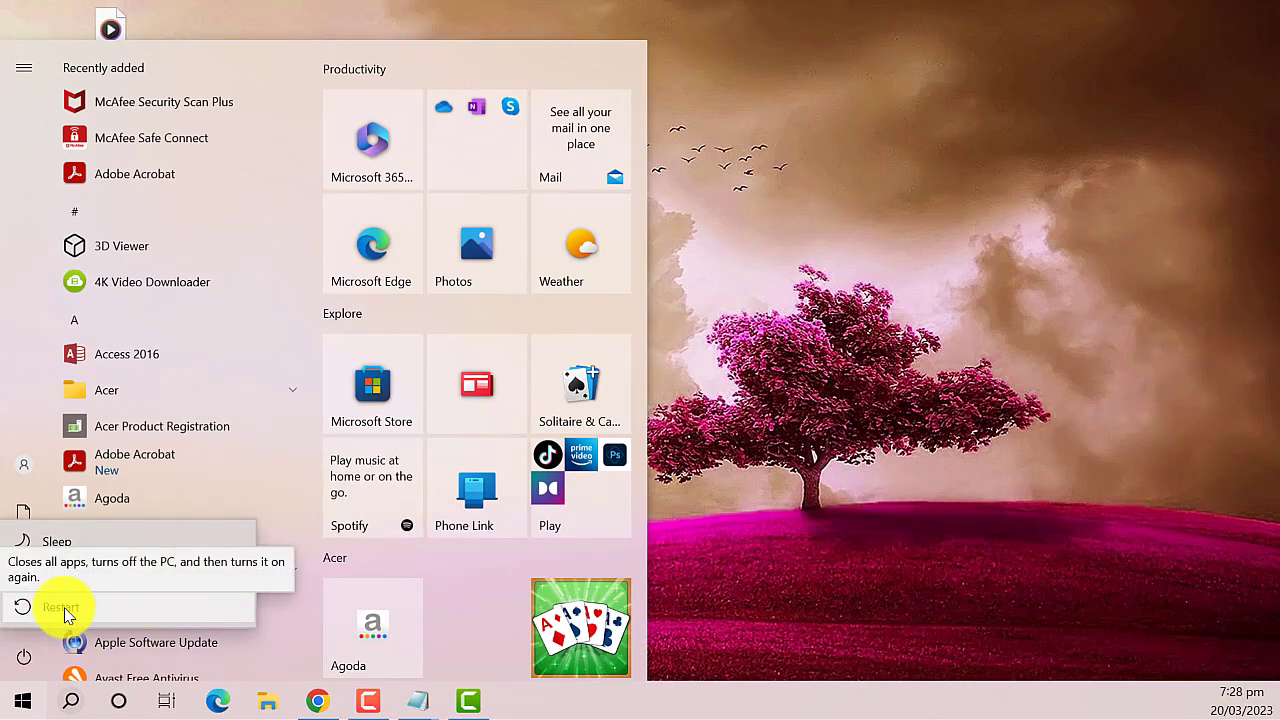
left_click(828, 322)
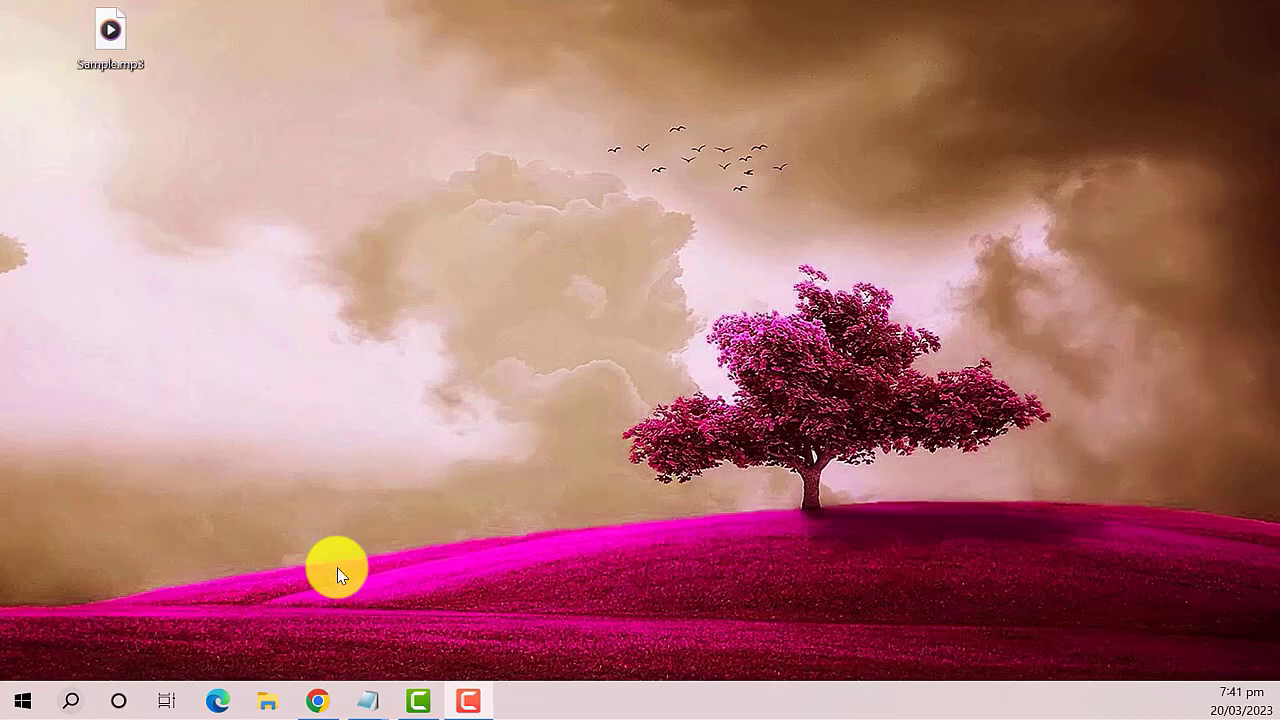
- Launch Registry Editor by running 'regedit' from the Run dialog found via search
left_click(70, 700)
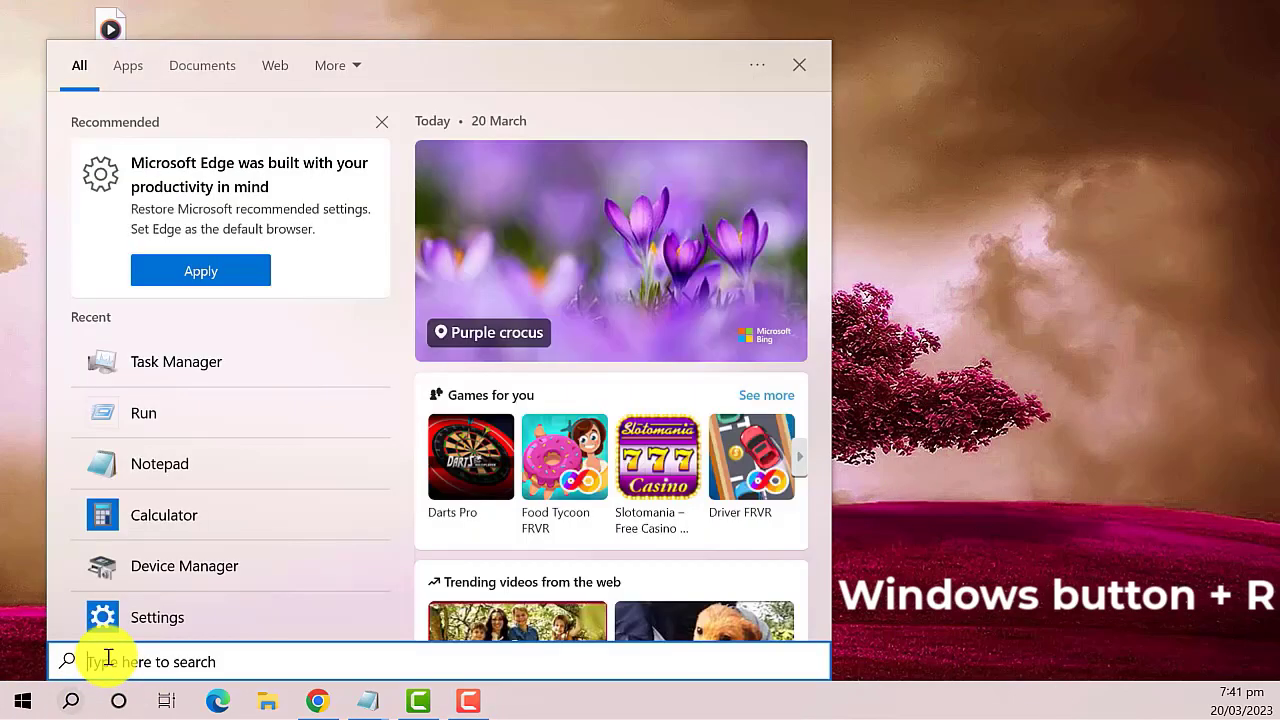
type("run")
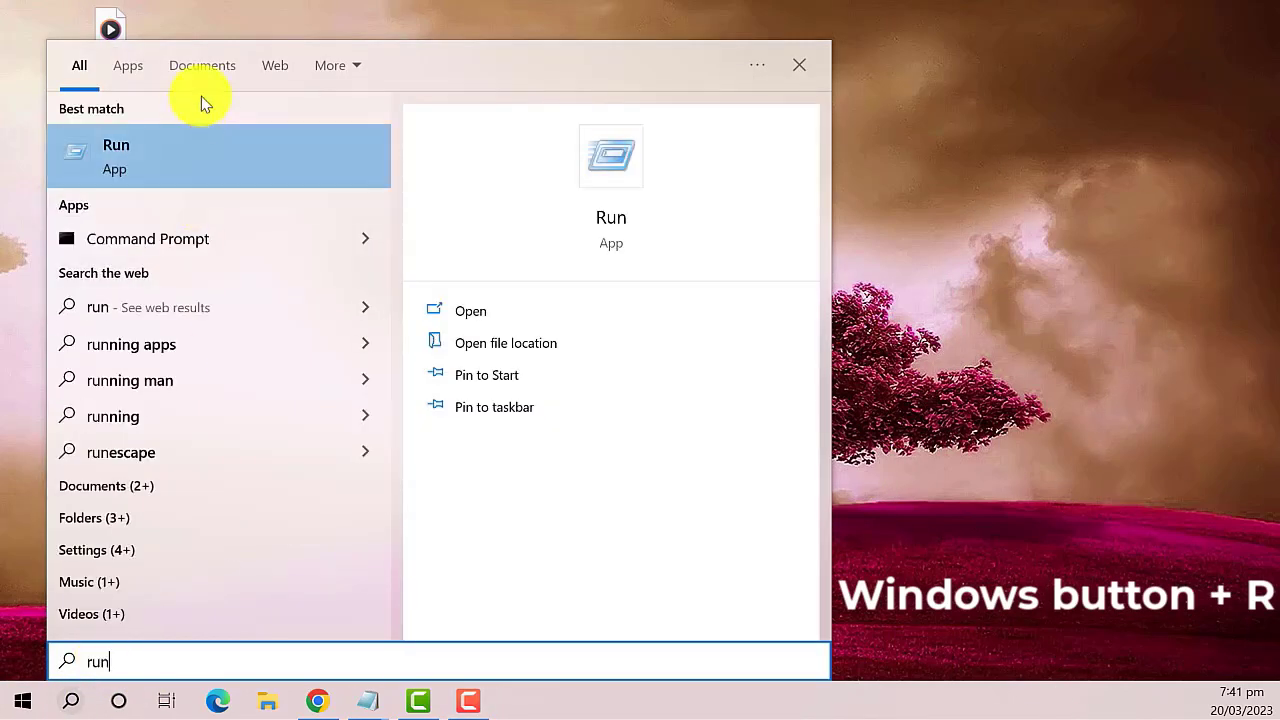
left_click(610, 220)
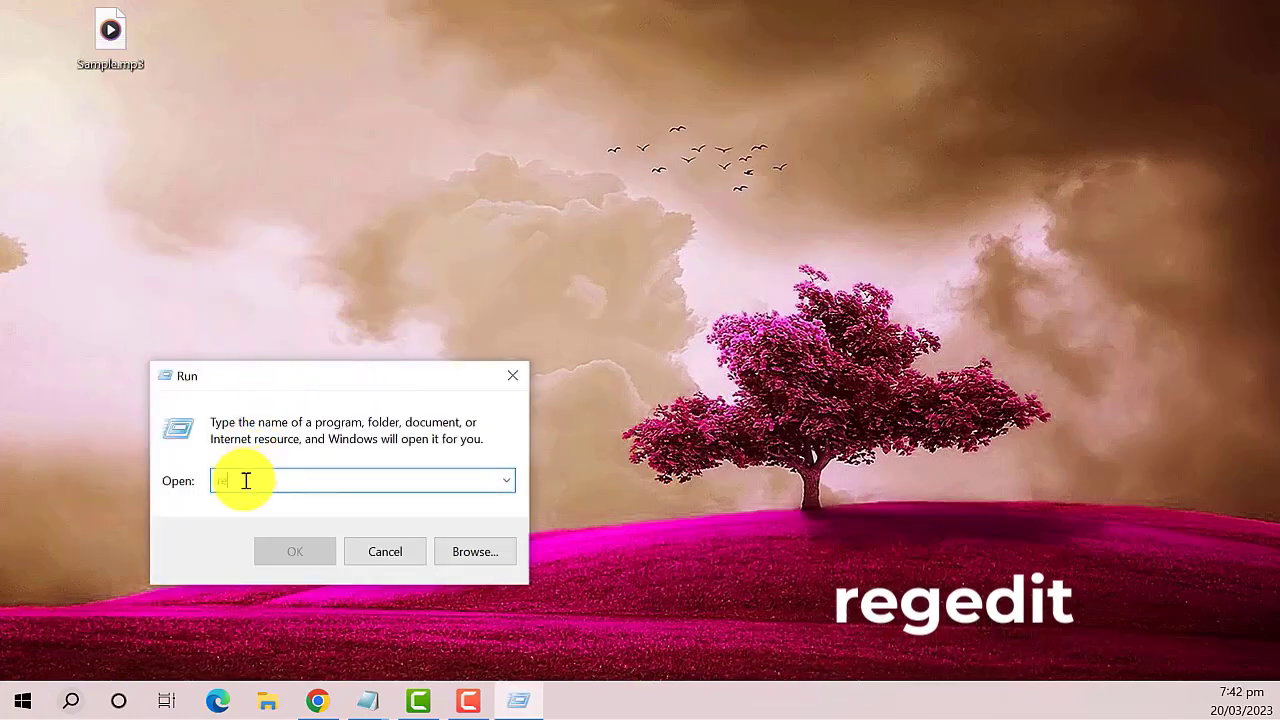
type("gedit")
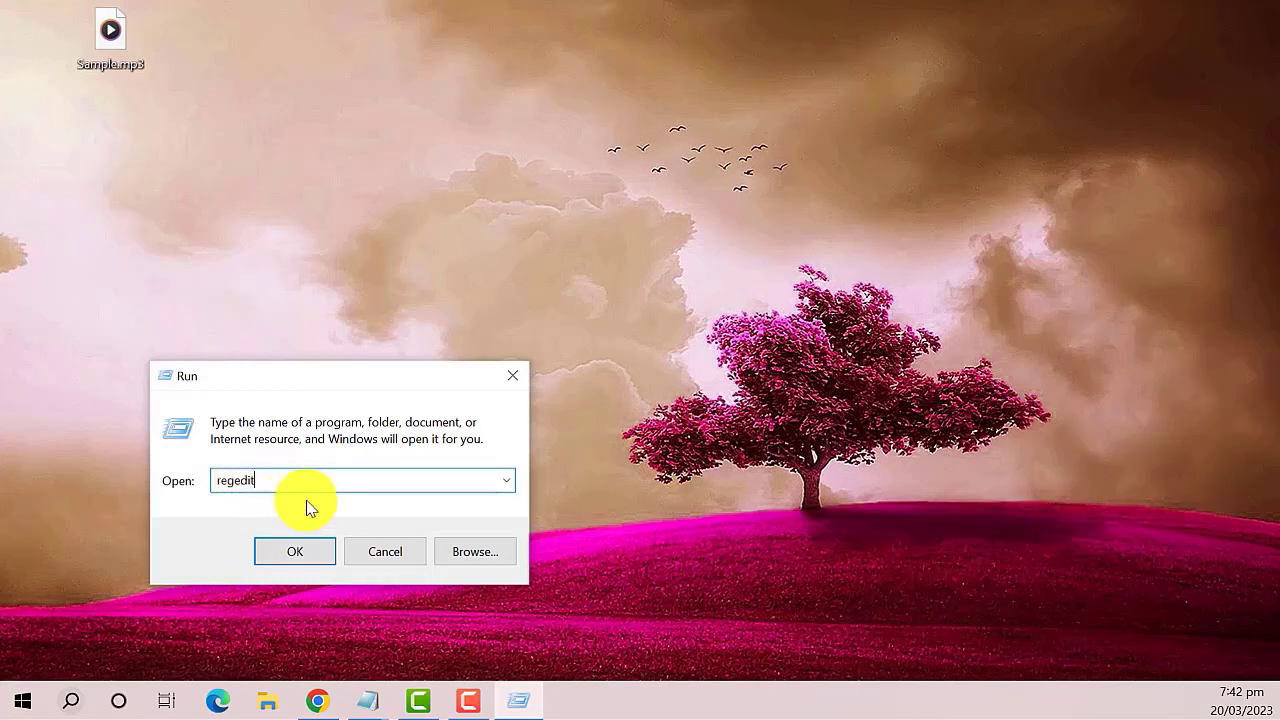
key("Return")
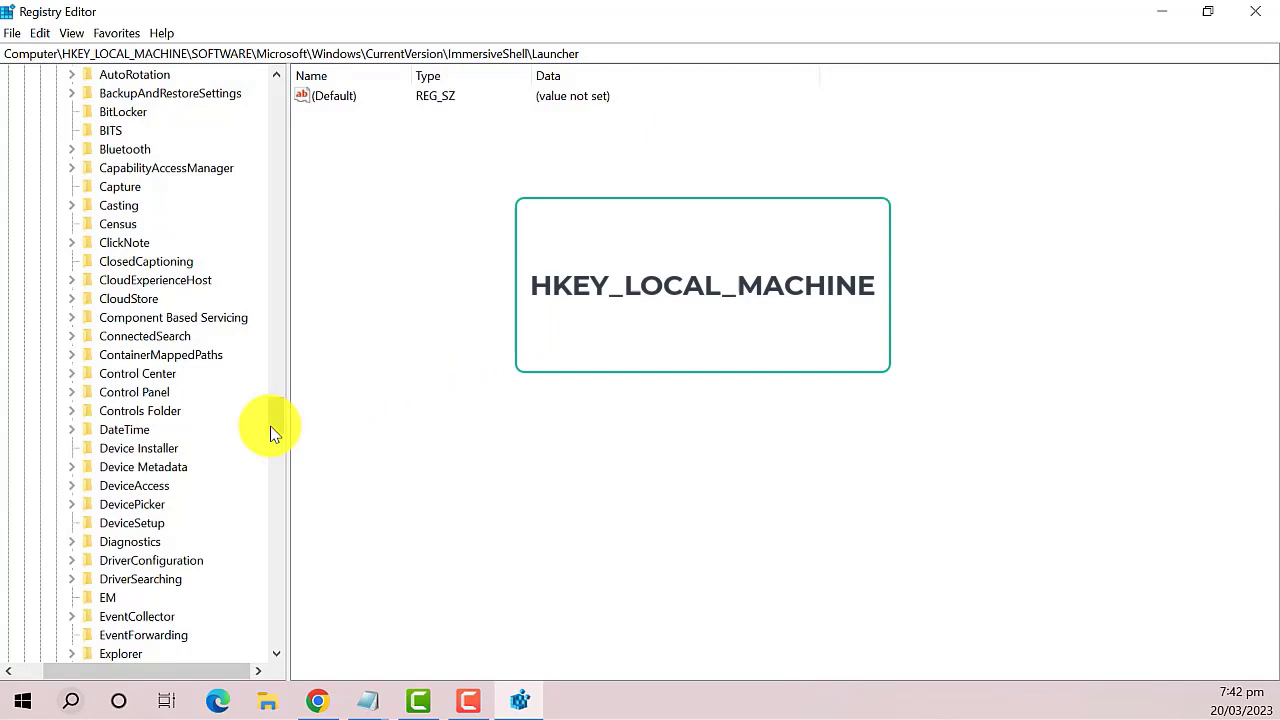
- Expand HKEY_LOCAL_MACHINE > SOFTWARE > Microsoft in the Registry Editor tree
left_click_drag(276, 428, 297, 85)
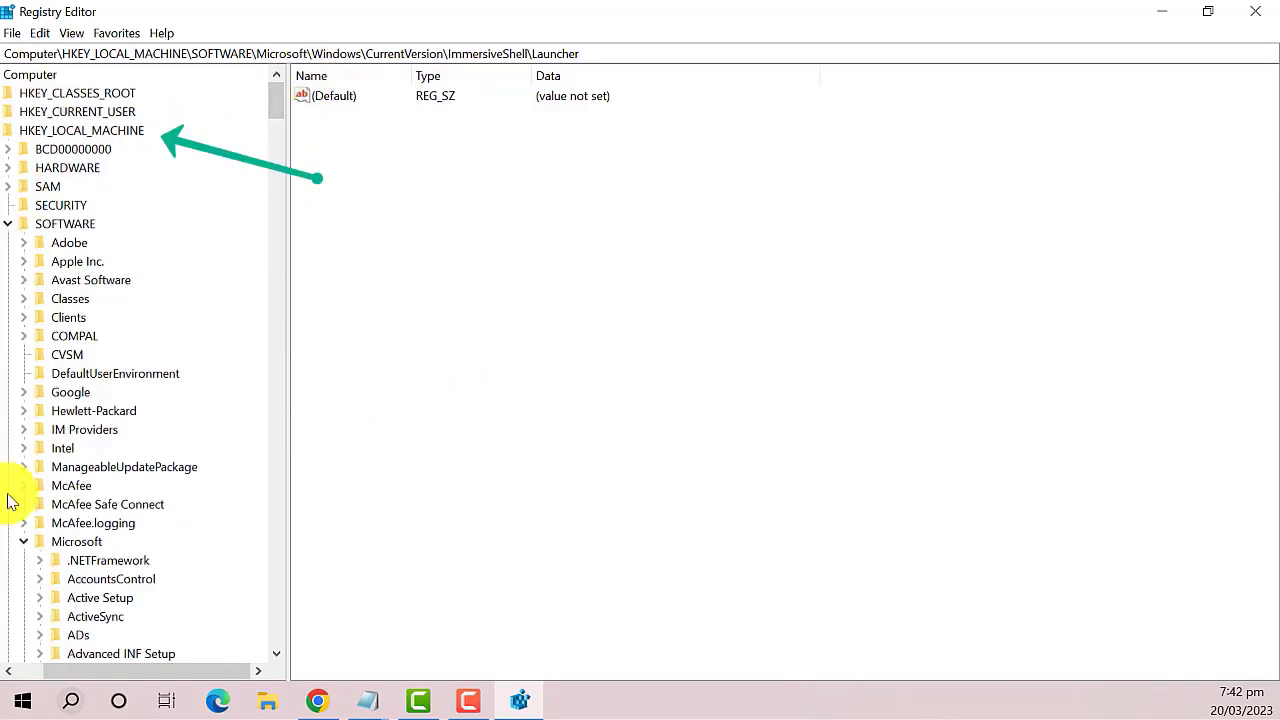
left_click(43, 131)
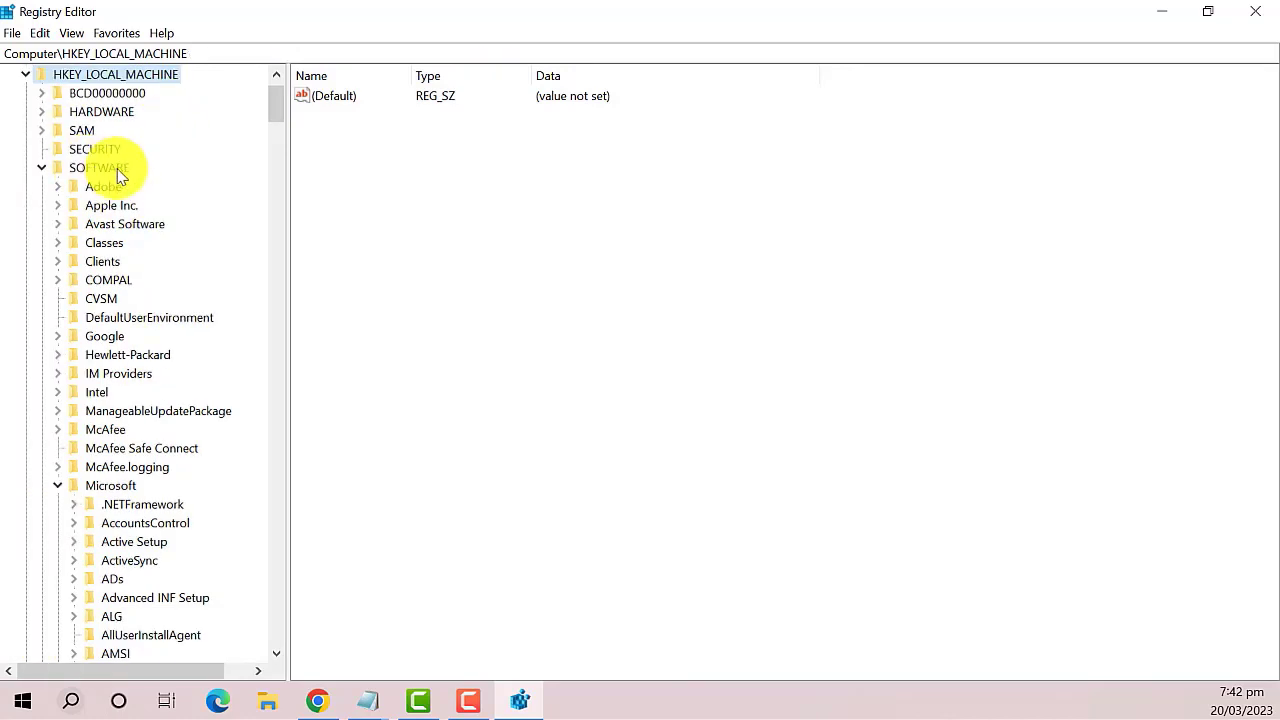
left_click(110, 486)
scroll(137, 483, "down", 1)
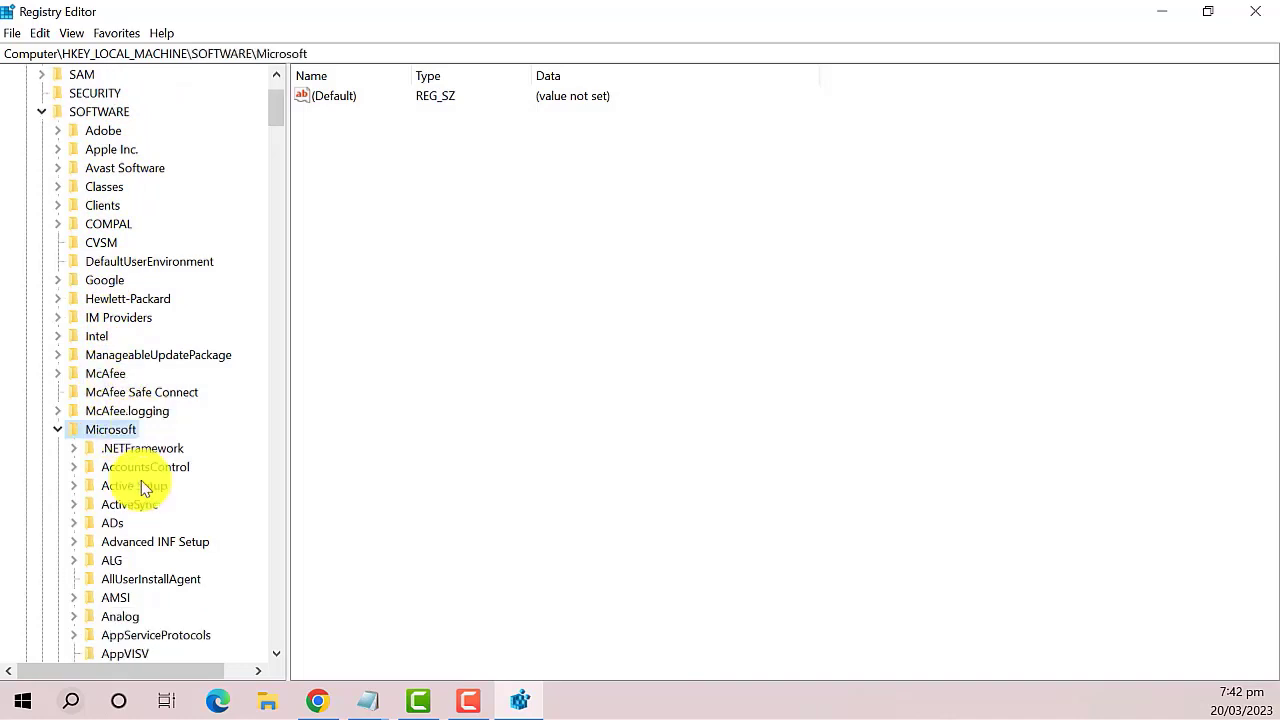
scroll(148, 472, "down", 1)
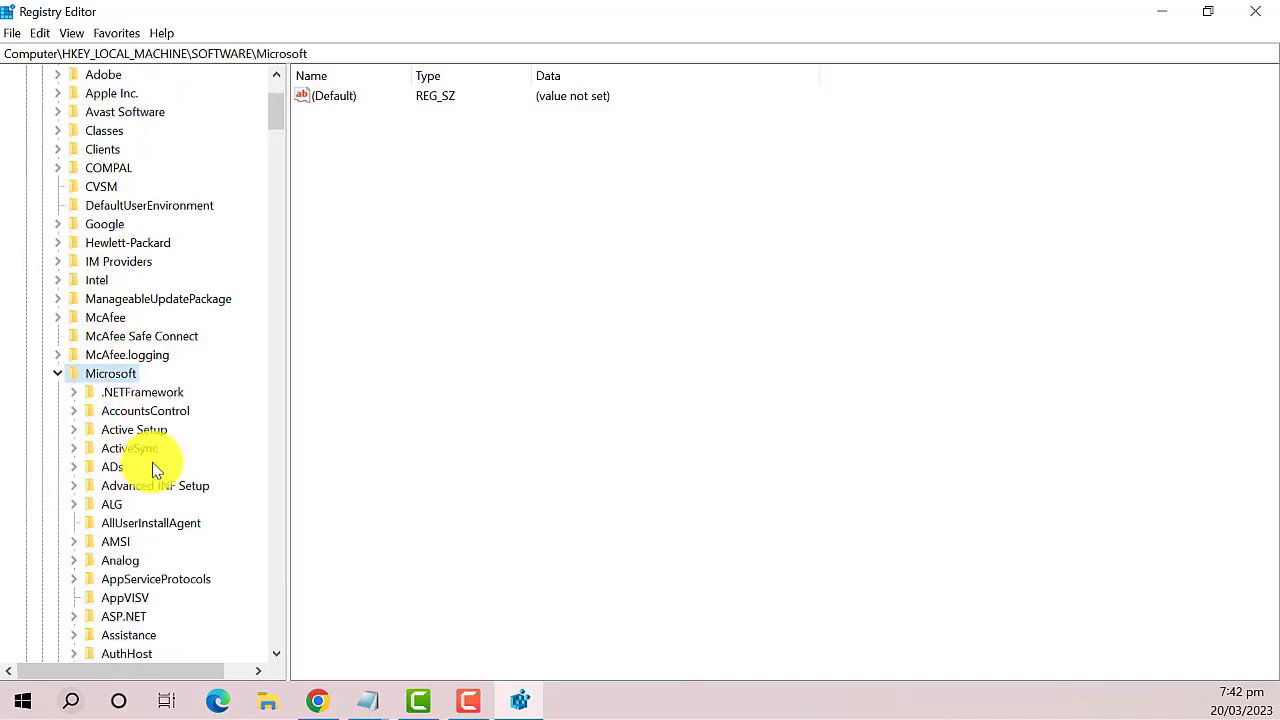
scroll(153, 464, "down", 1)
left_click_drag(277, 118, 277, 366)
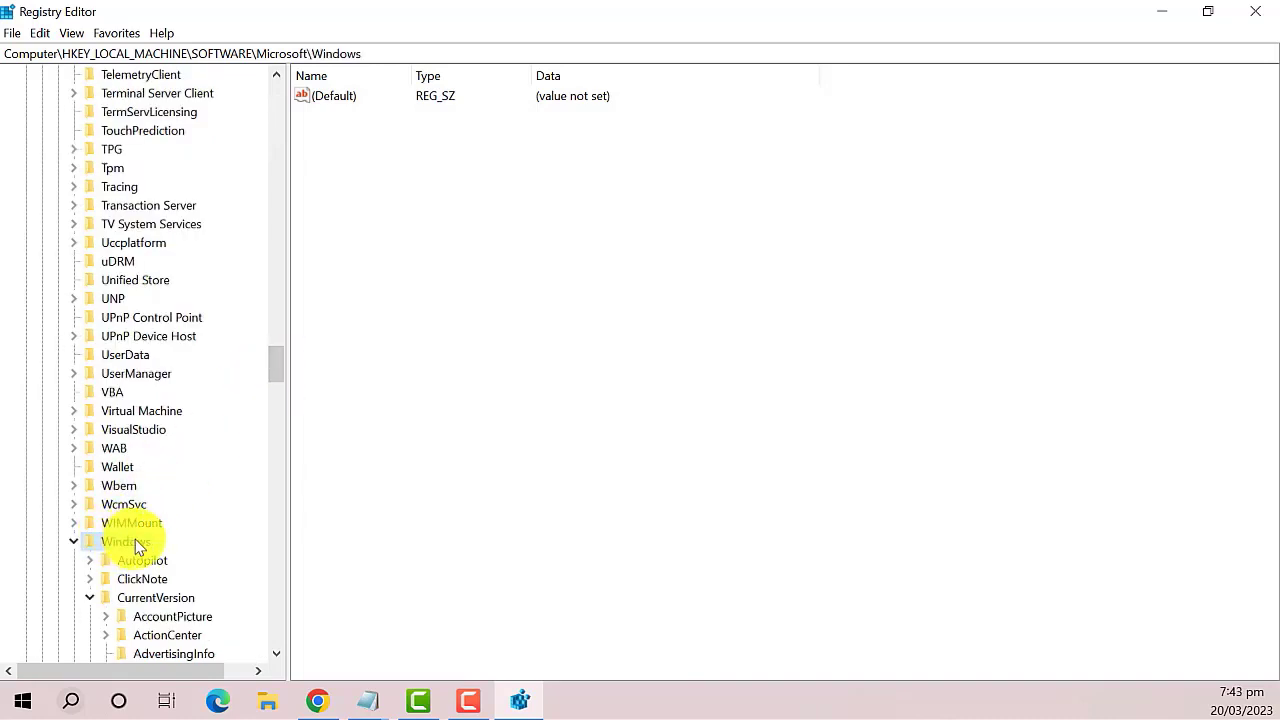
scroll(153, 544, "down", 1)
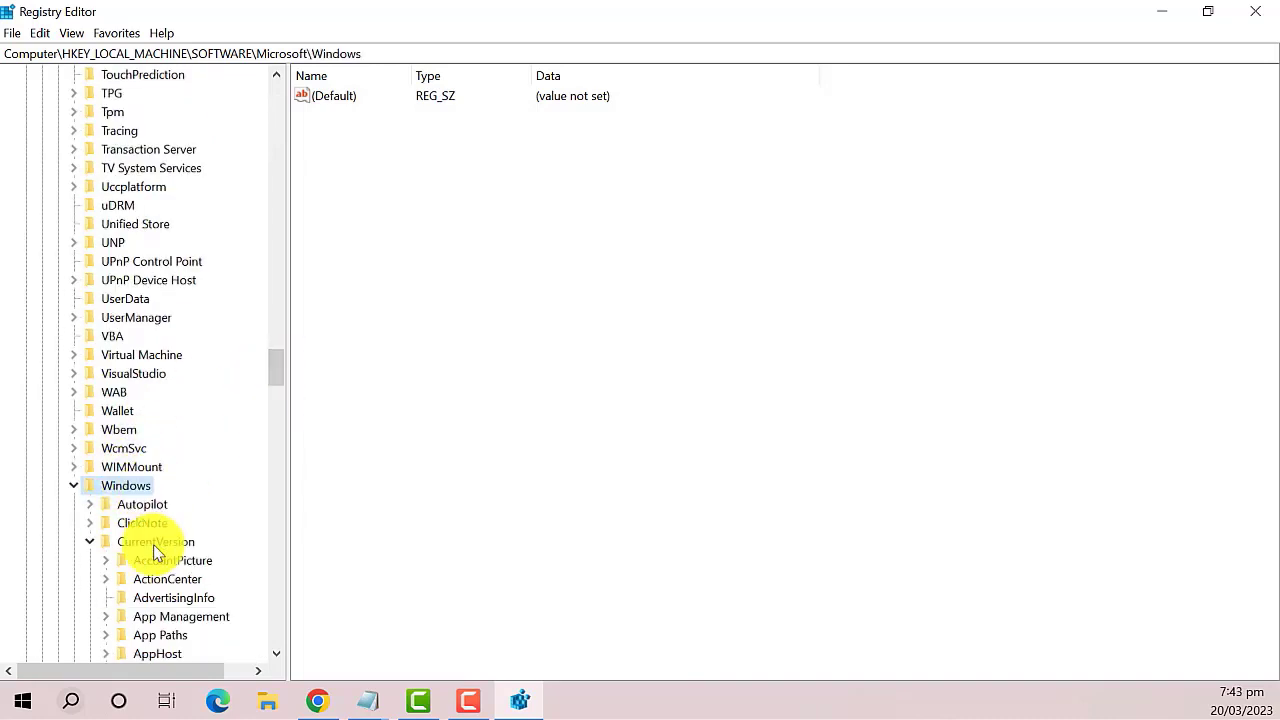
scroll(153, 544, "down", 1)
scroll(153, 544, "down", 5)
- Expand Windows > CurrentVersion and select the ImmersiveShell key
left_click(173, 203)
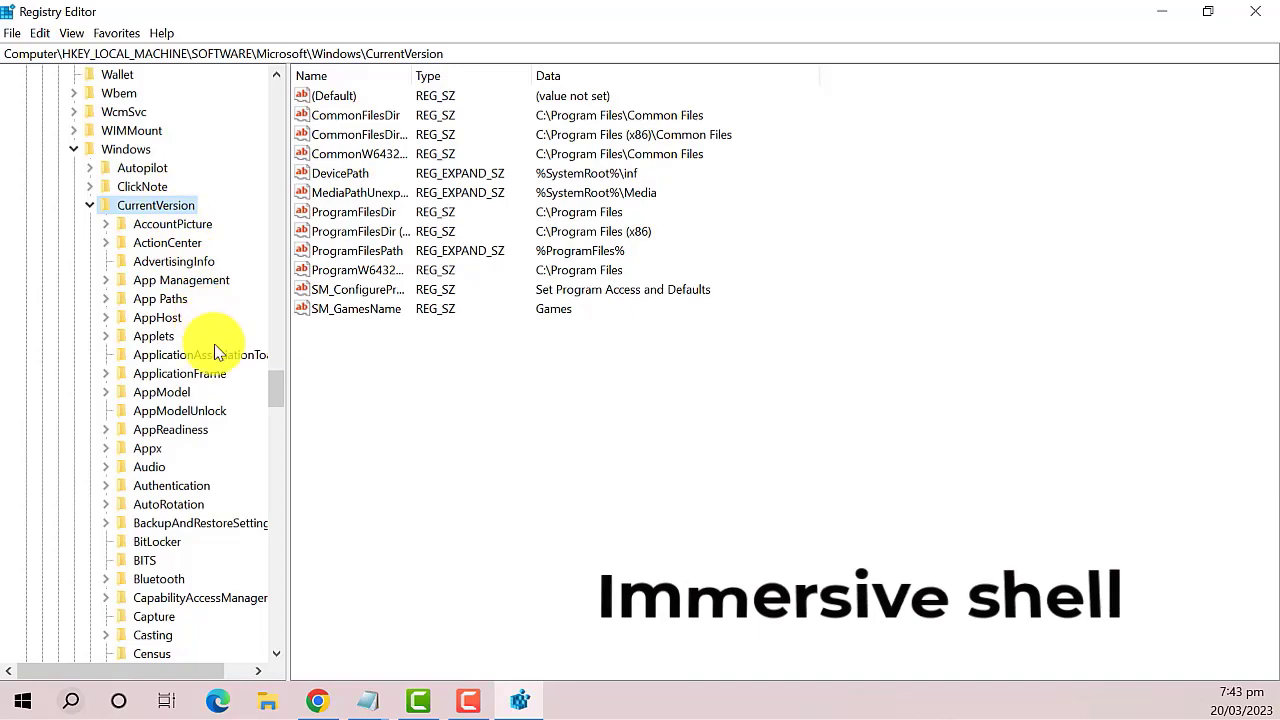
scroll(214, 343, "down", 2)
scroll(220, 360, "down", 2)
scroll(220, 365, "down", 8)
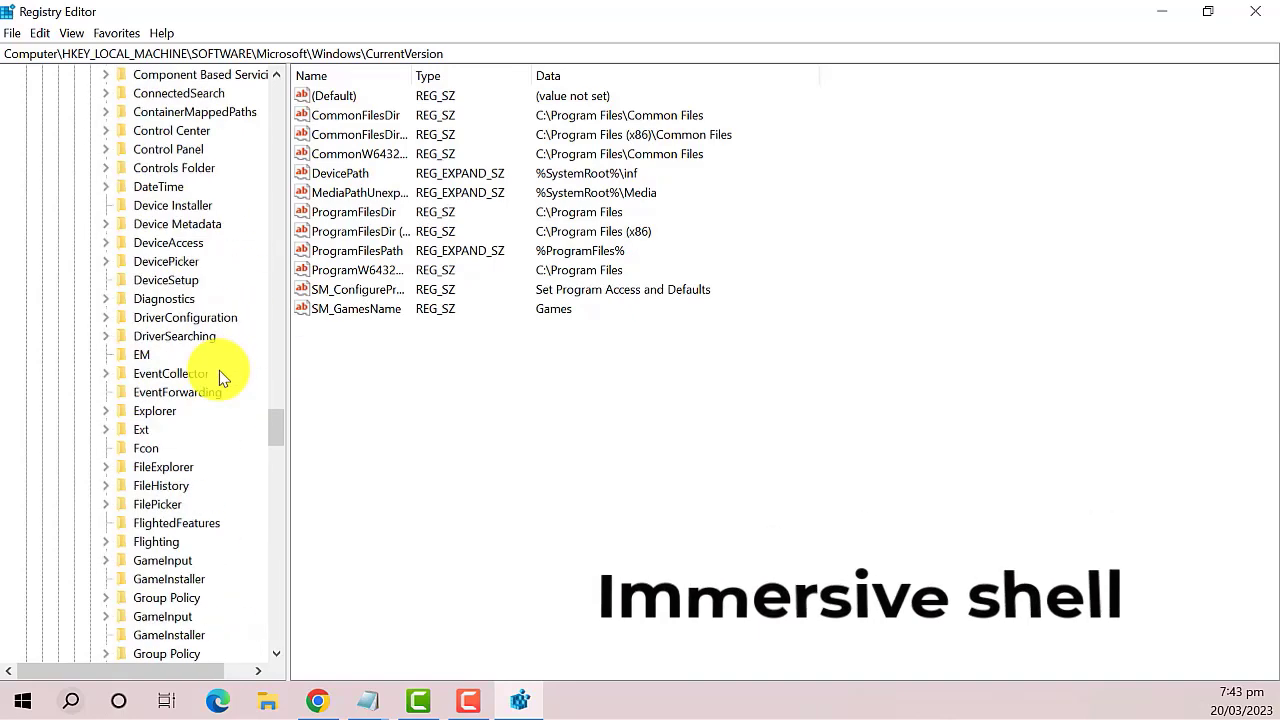
scroll(217, 372, "down", 8)
scroll(214, 330, "down", 3)
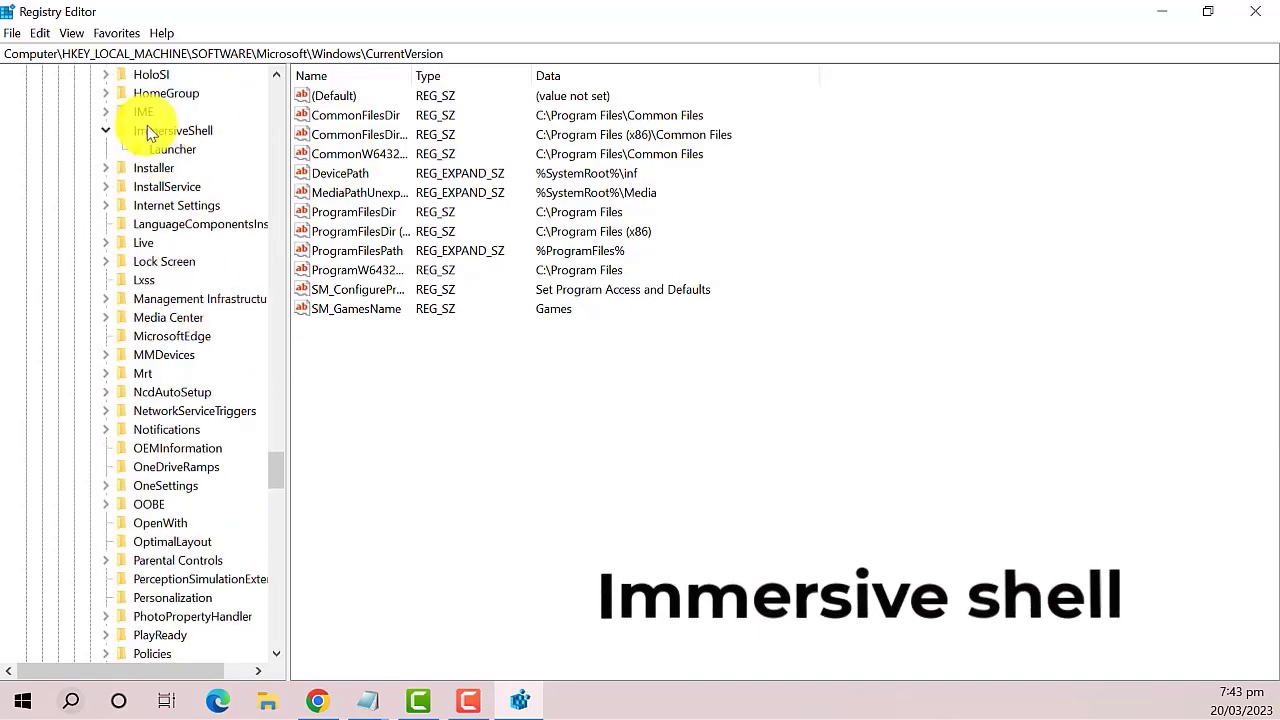
scroll(205, 145, "up", 2)
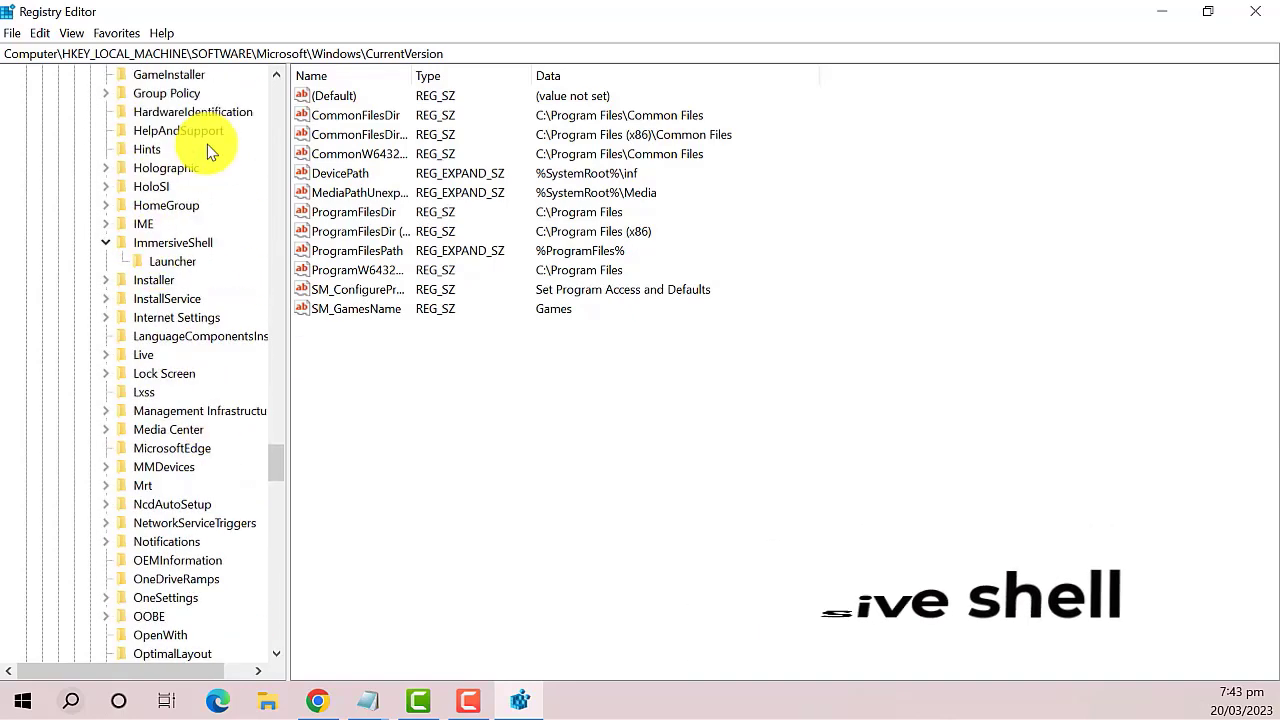
left_click(182, 245)
- In the Launcher key, create a DWORD (32-bit) value named UseExperience, left at 0
left_click(172, 261)
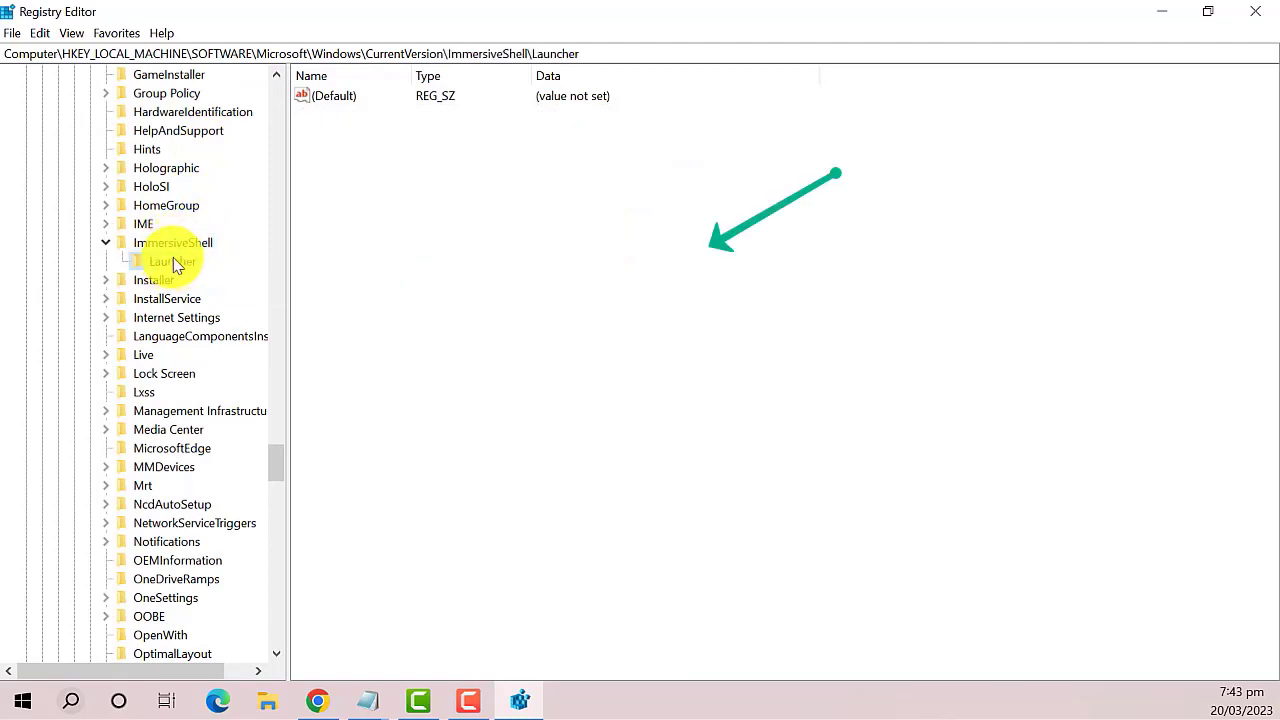
right_click(545, 233)
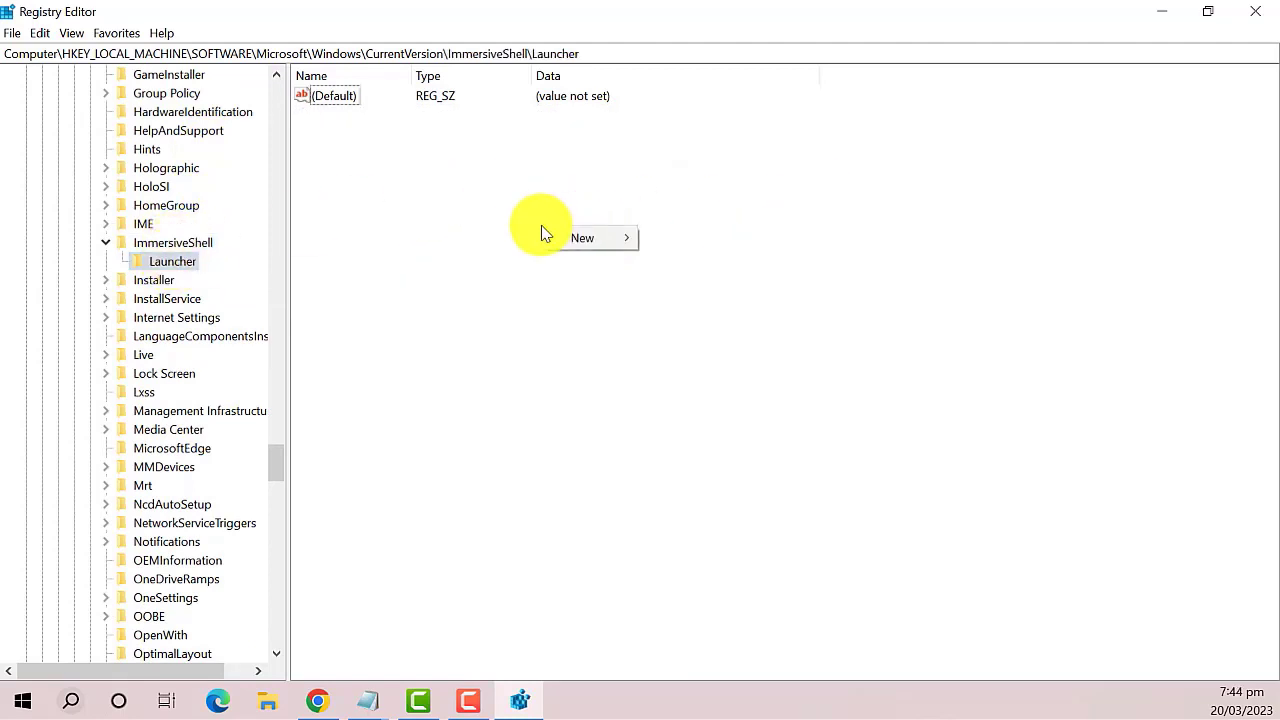
mouse_move(584, 238)
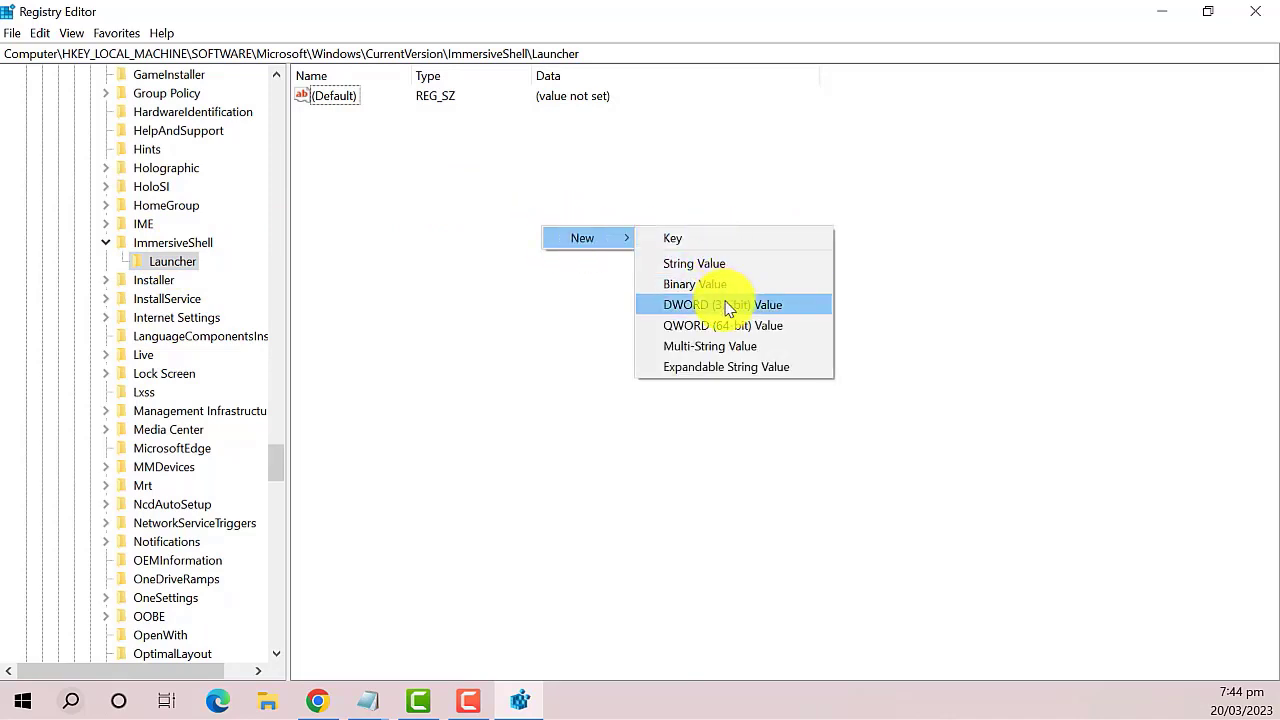
left_click(810, 314)
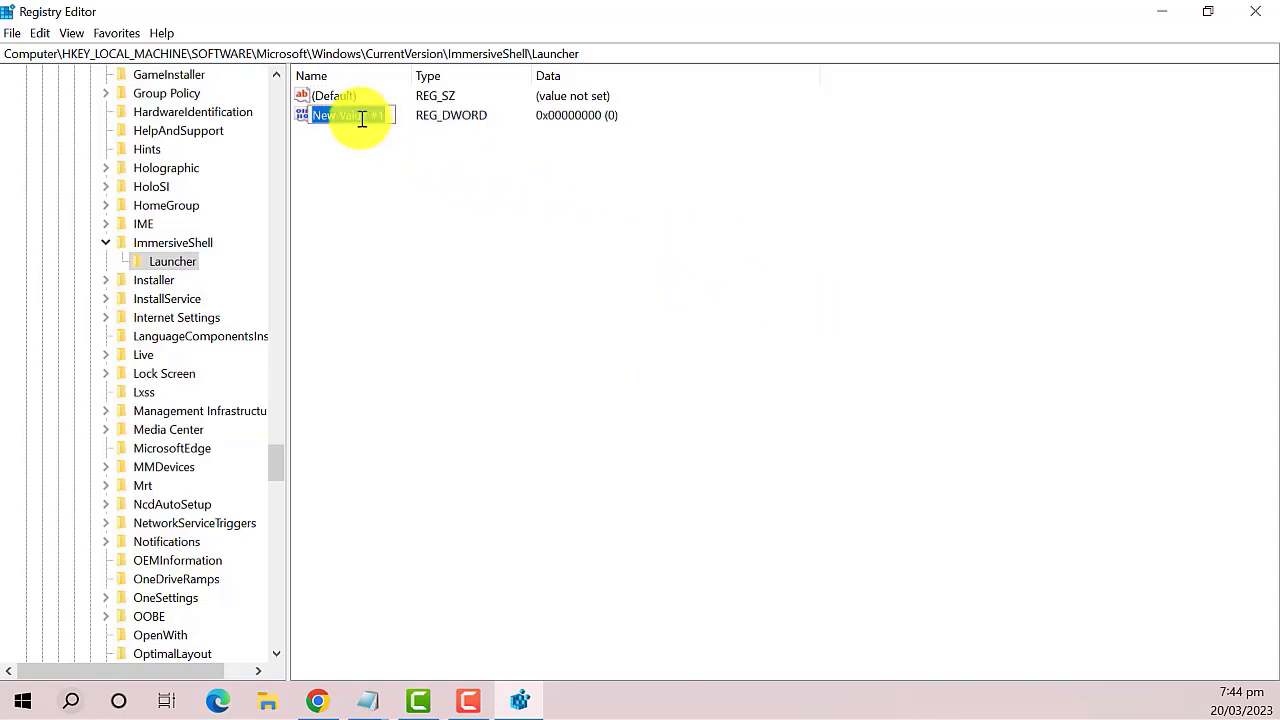
key("BackSpace")
type("UseExperience")
key("Return")
left_click(378, 182)
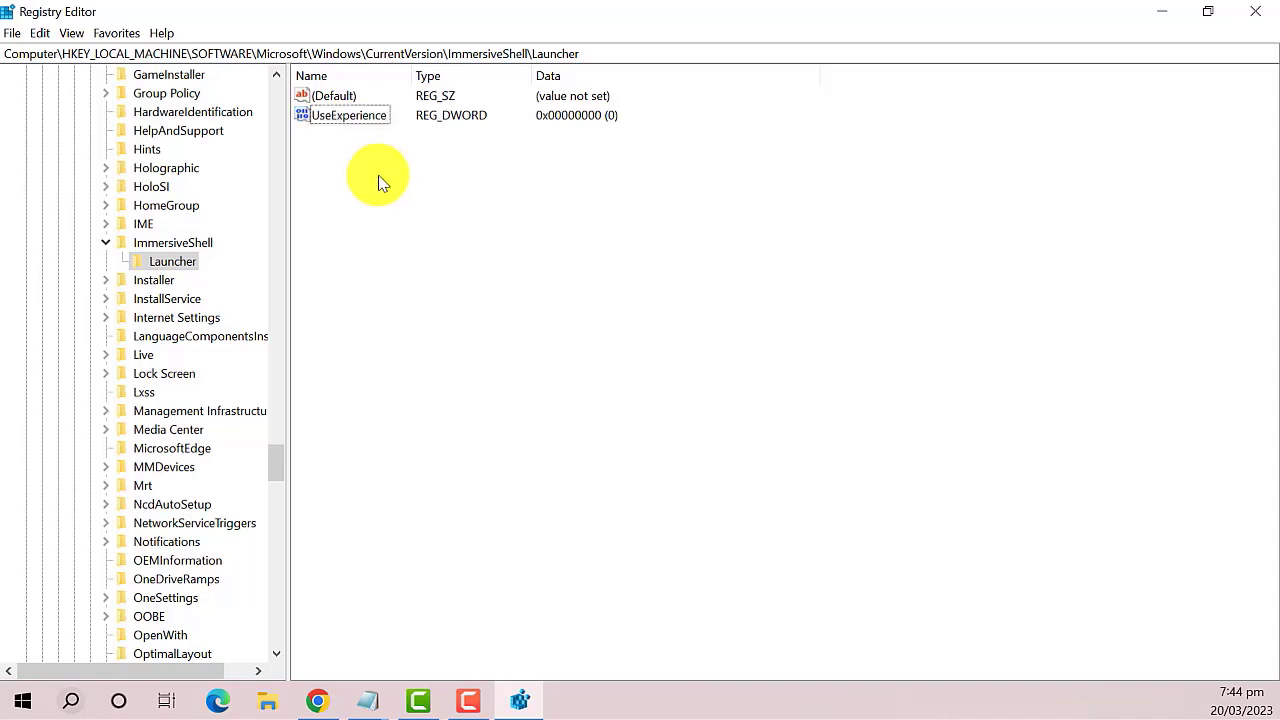
double_click(360, 118)
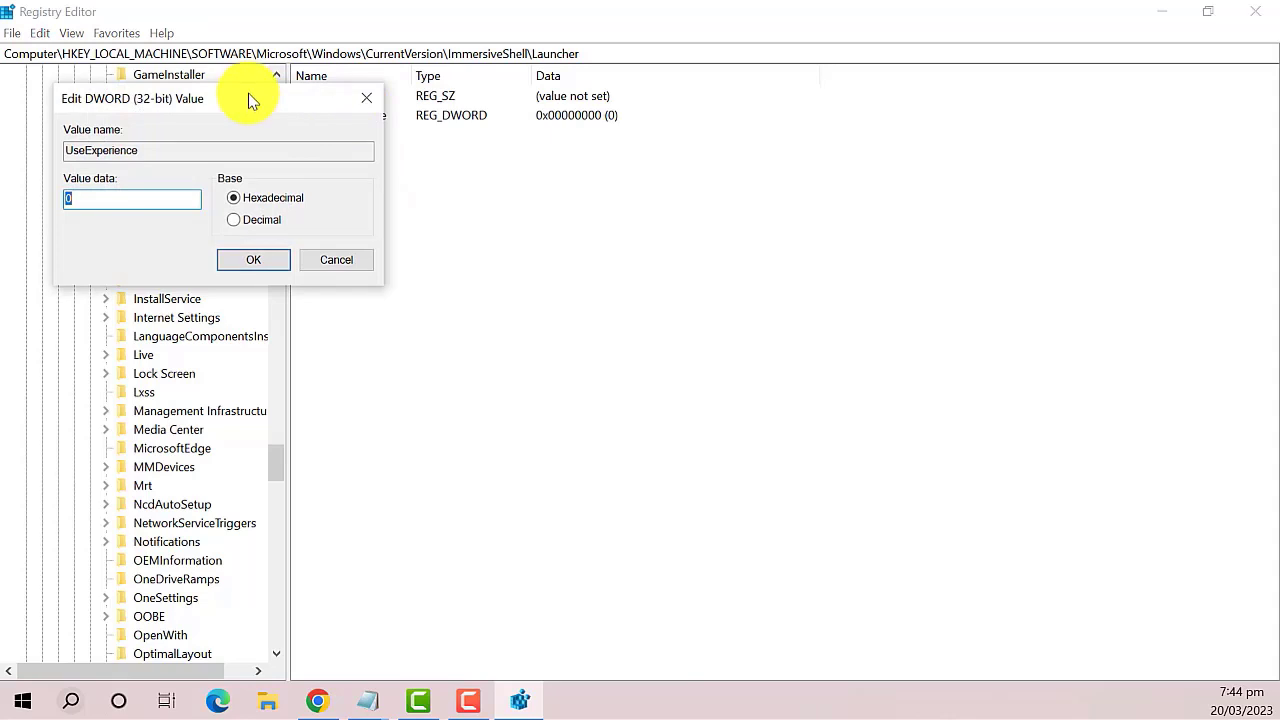
left_click_drag(250, 97, 661, 192)
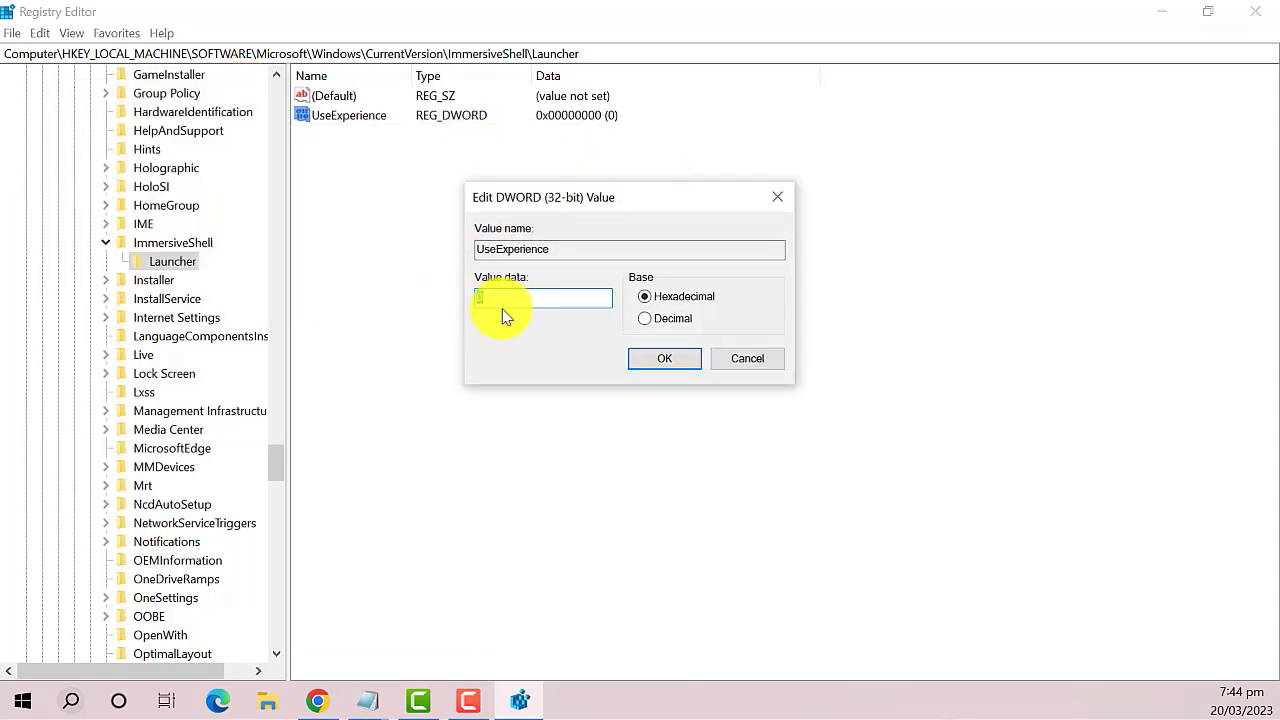
left_click(674, 364)
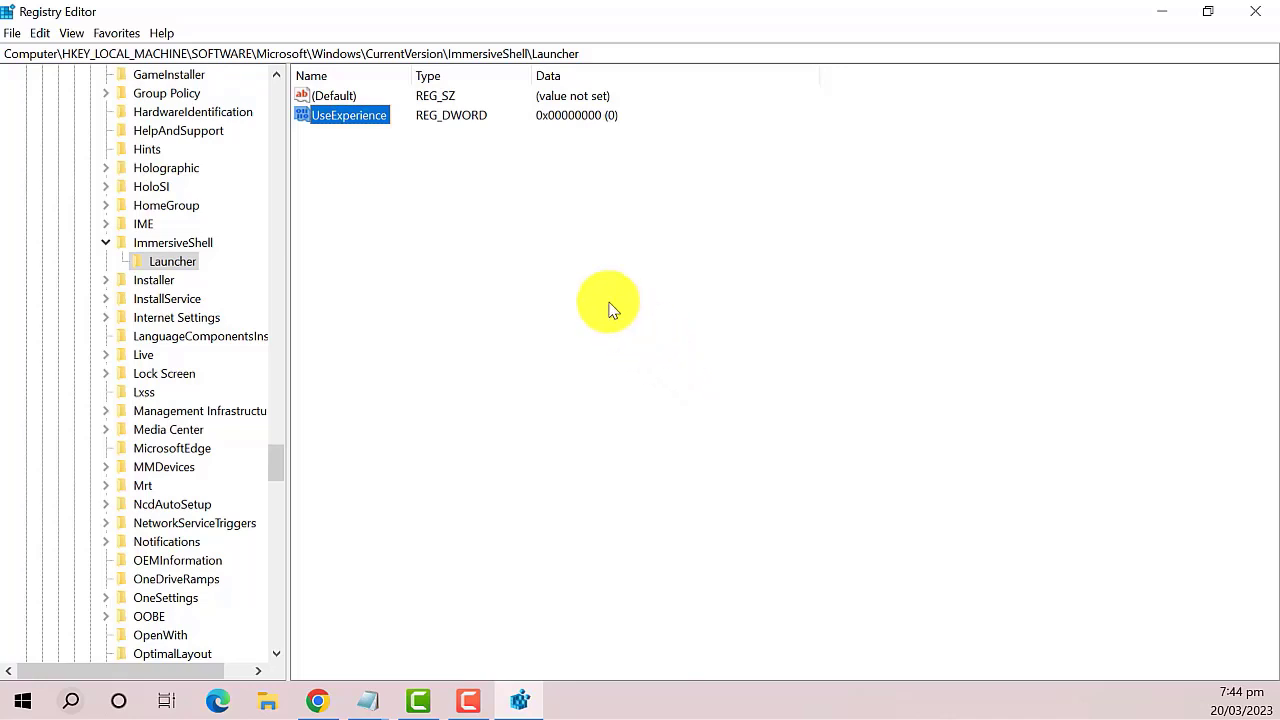
left_click(505, 191)
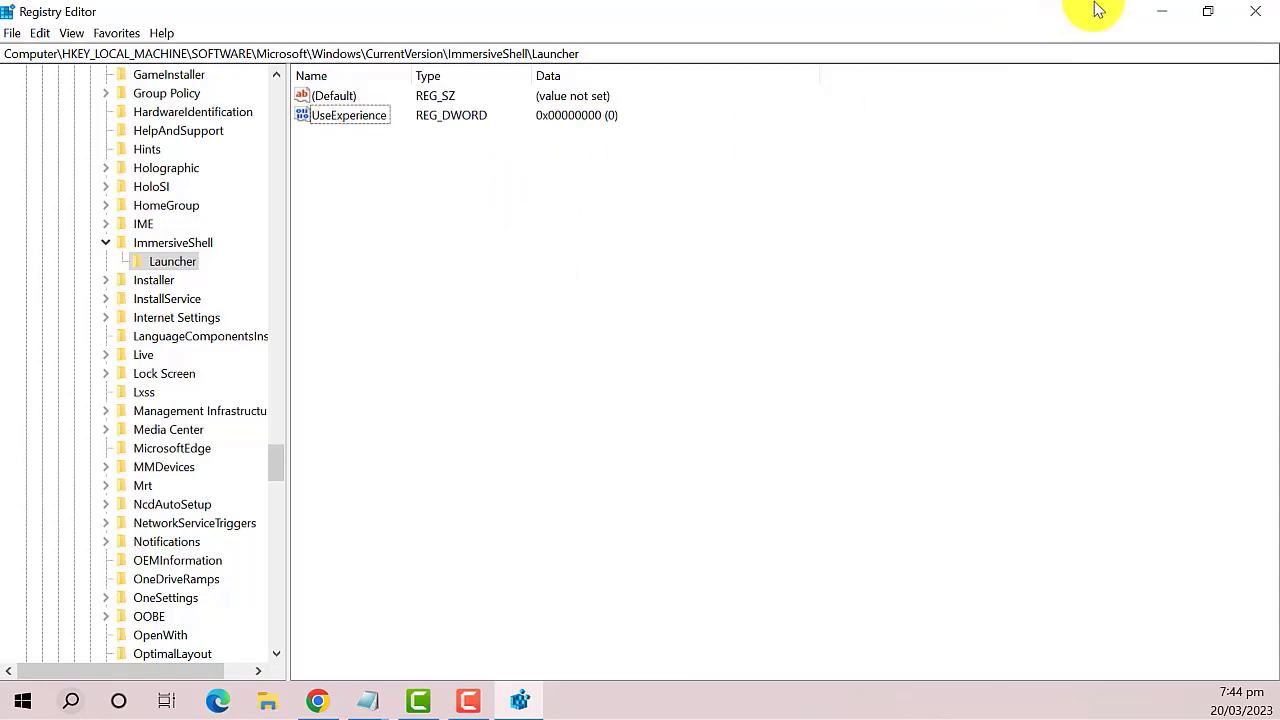
- Close Registry Editor and restart the PC from the Start menu's Power options
left_click(1249, 20)
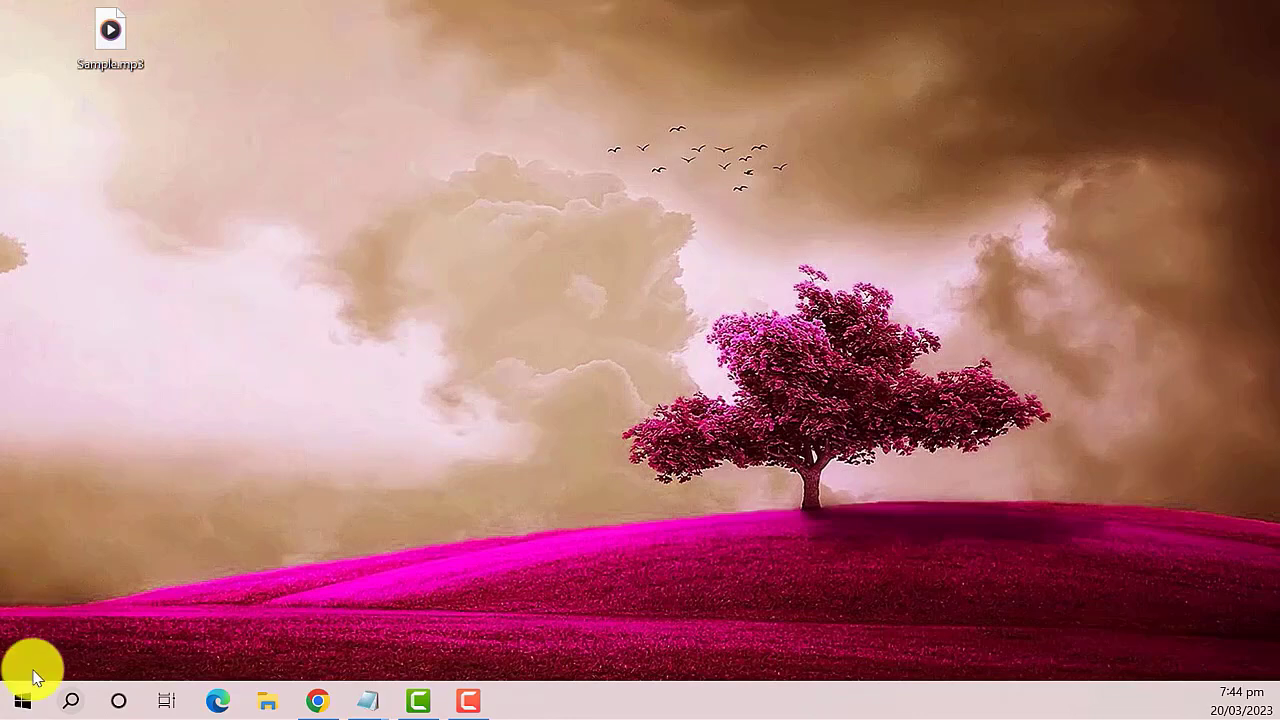
left_click(23, 700)
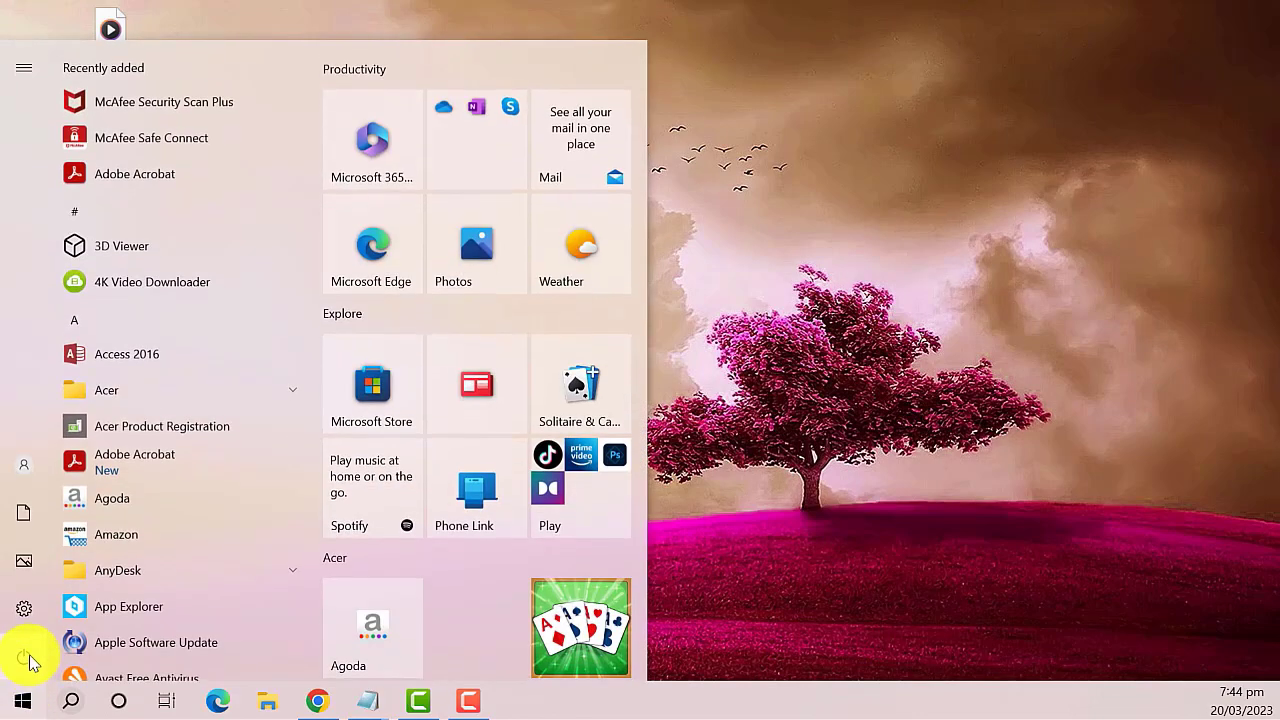
left_click(24, 657)
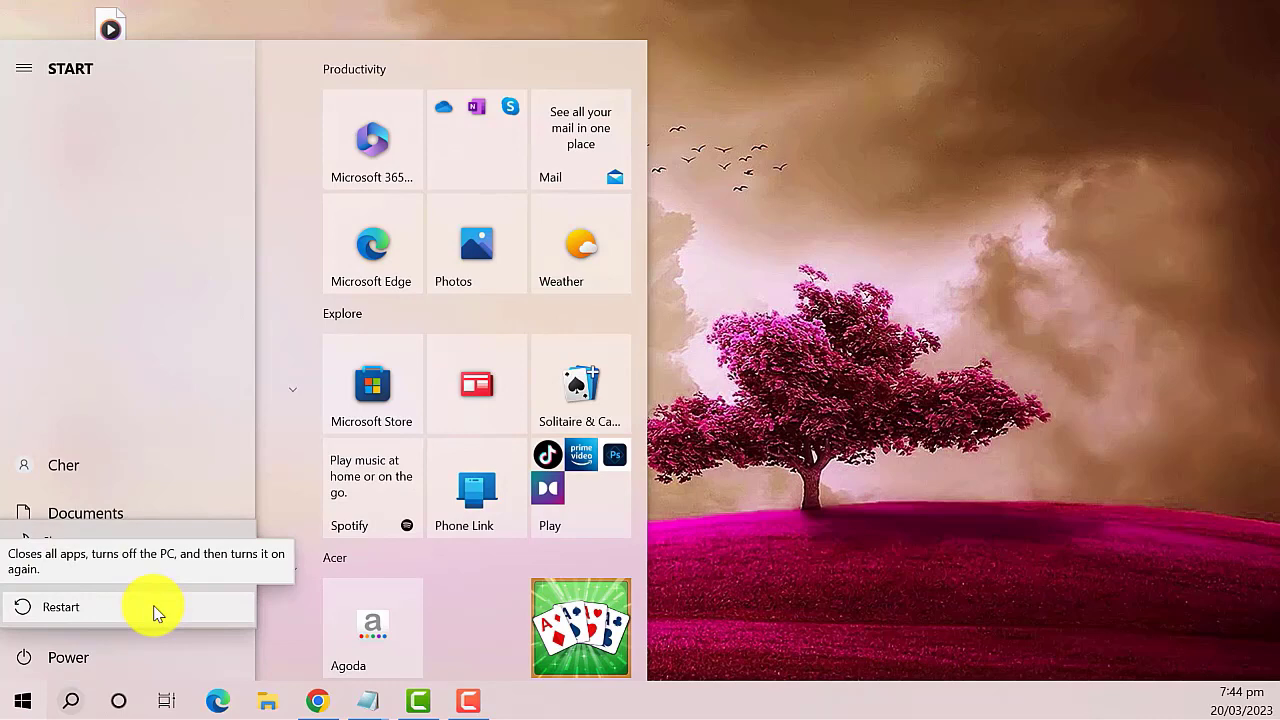
left_click(902, 403)
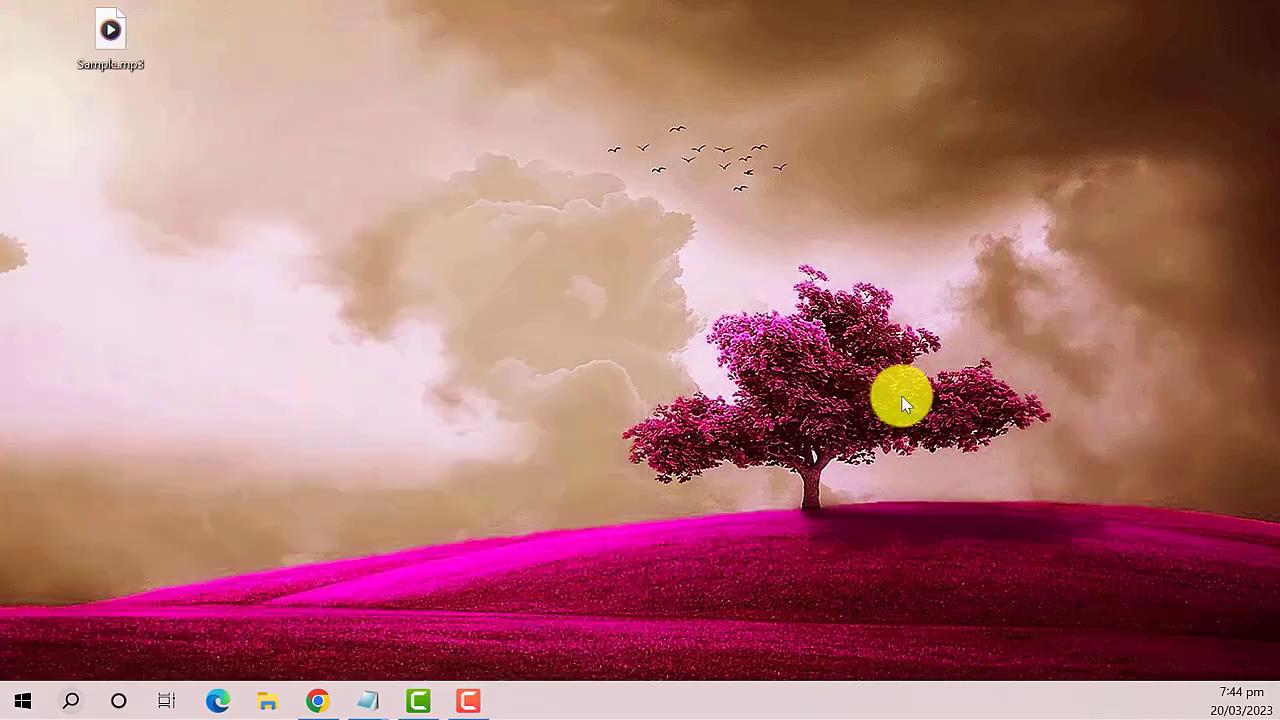